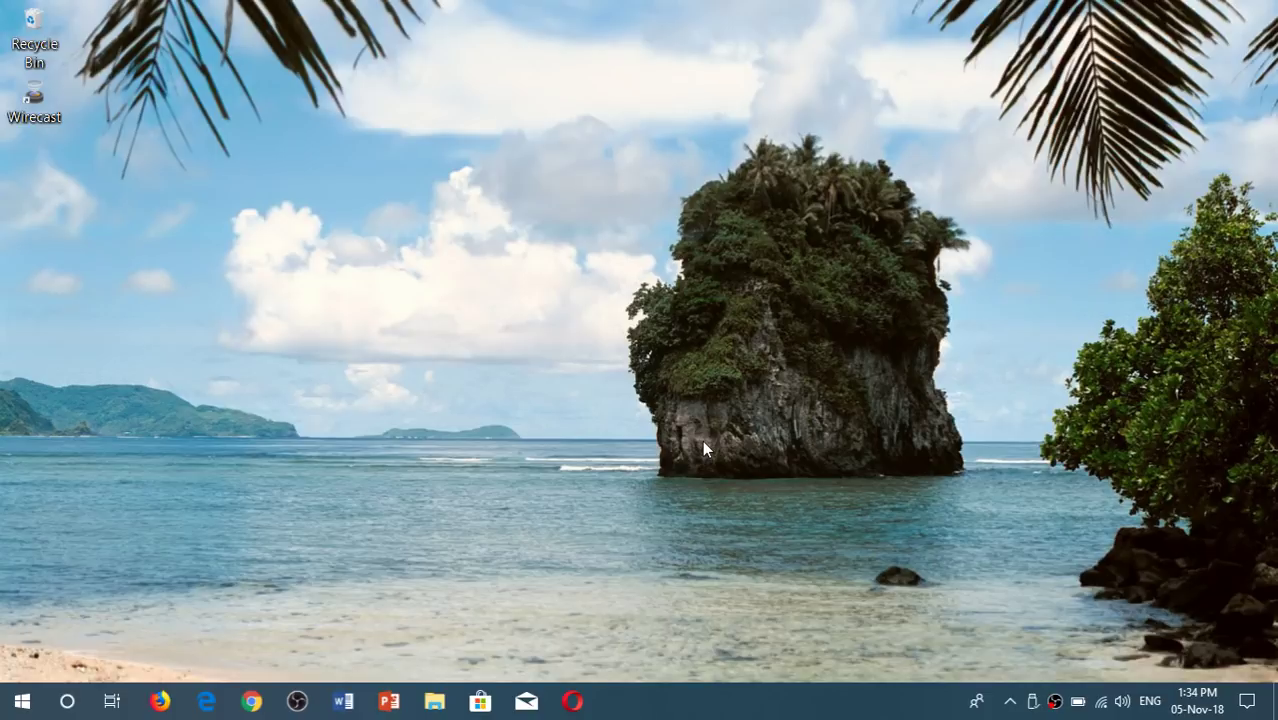
Step: Launch Settings from the Start menu and go to System > Sound
{"action": "left_click", "coordinate": [1246, 702]}
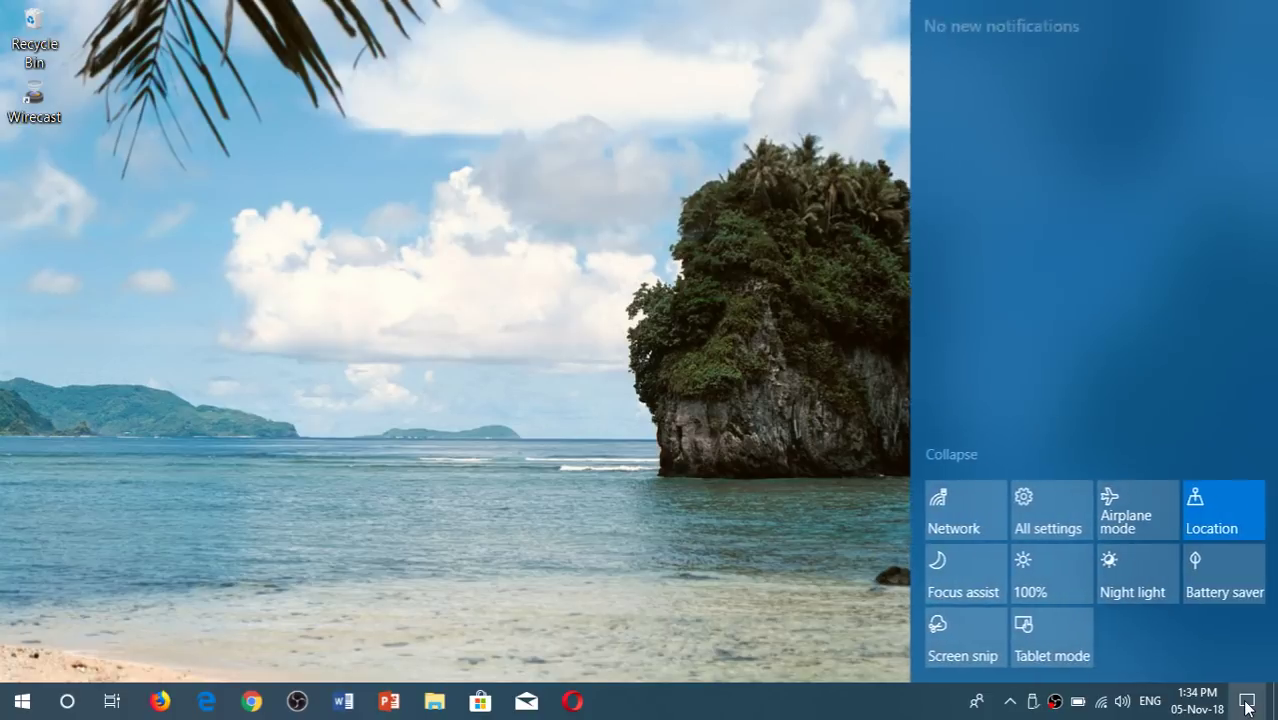
{"action": "left_click", "coordinate": [1039, 508]}
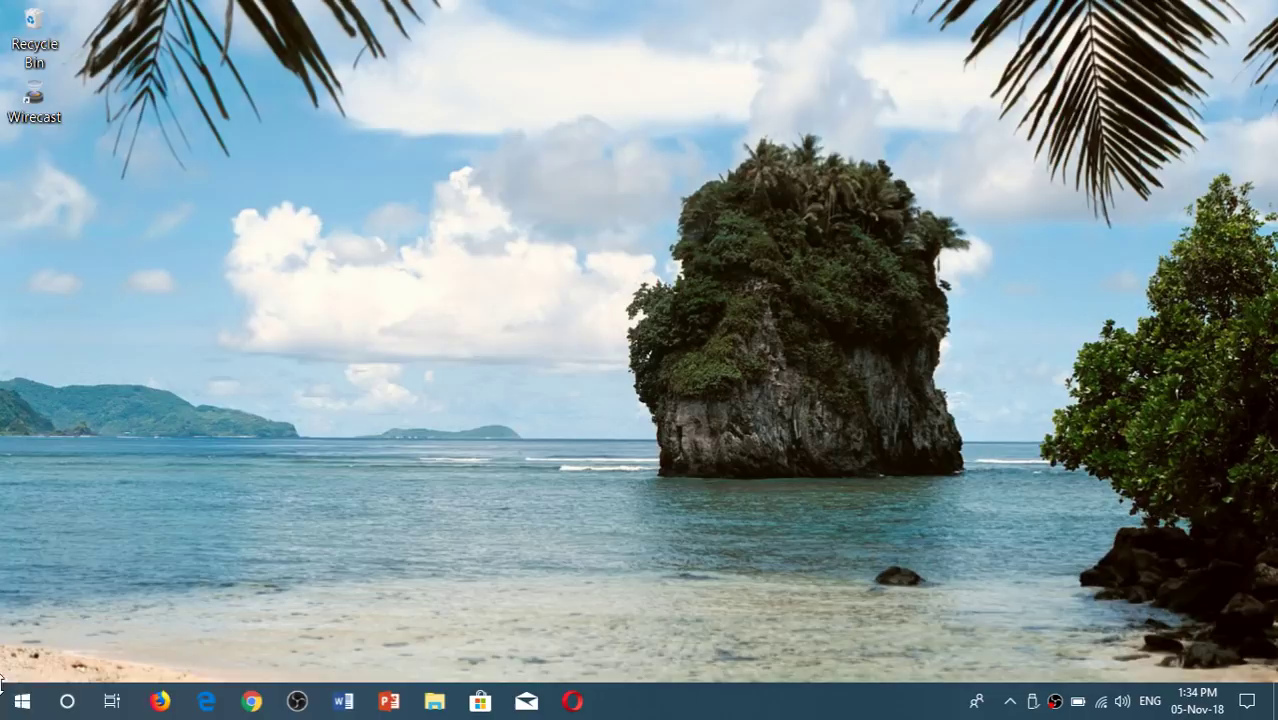
{"action": "left_click", "coordinate": [14, 710]}
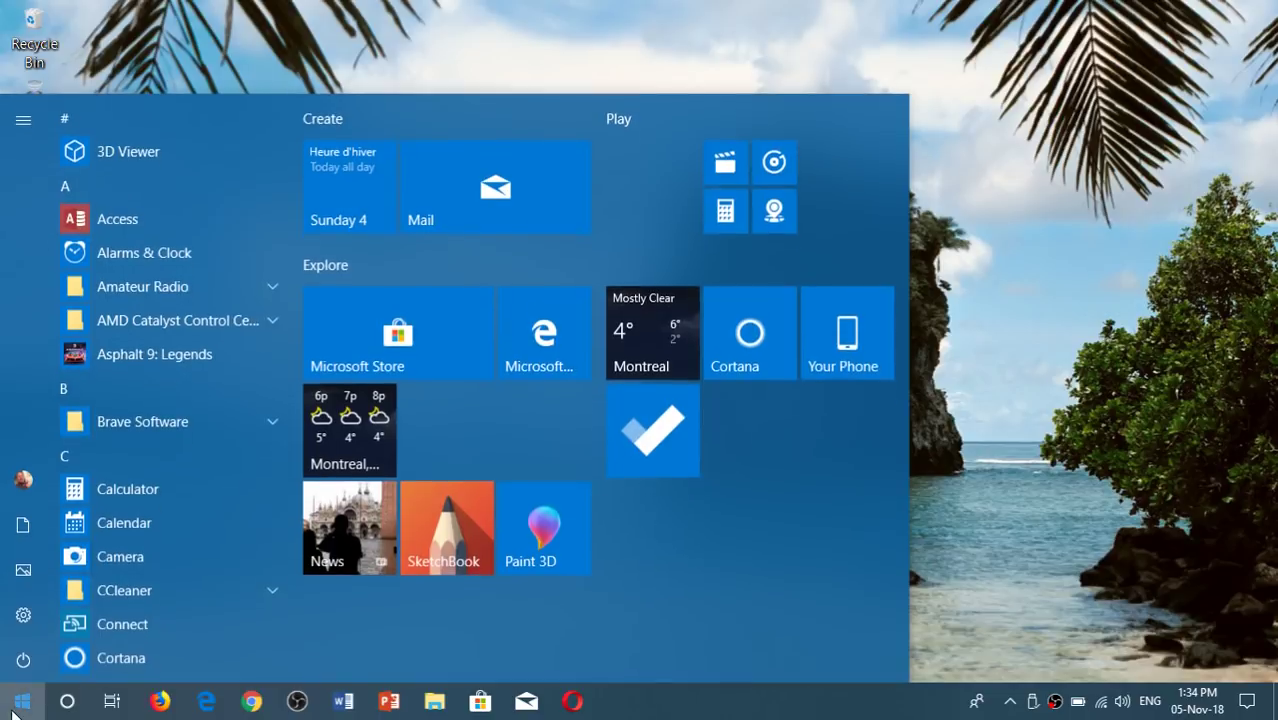
{"action": "left_click", "coordinate": [23, 617]}
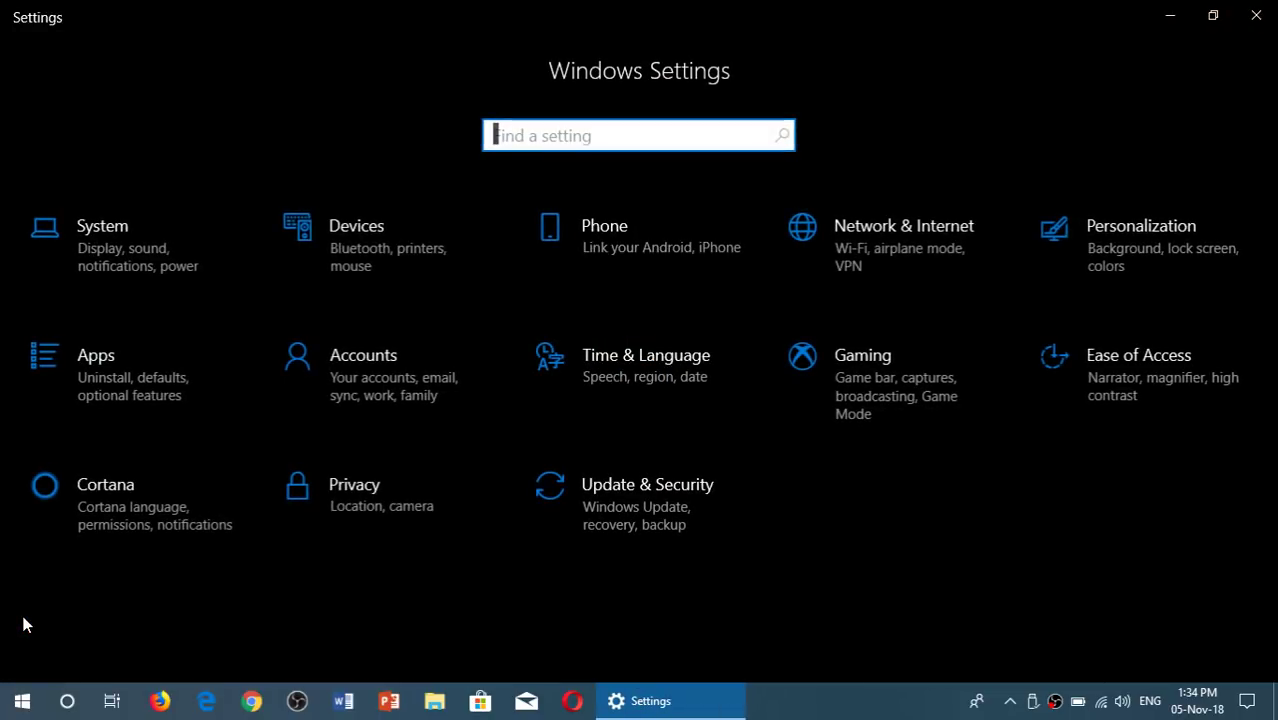
{"action": "left_click", "coordinate": [131, 251]}
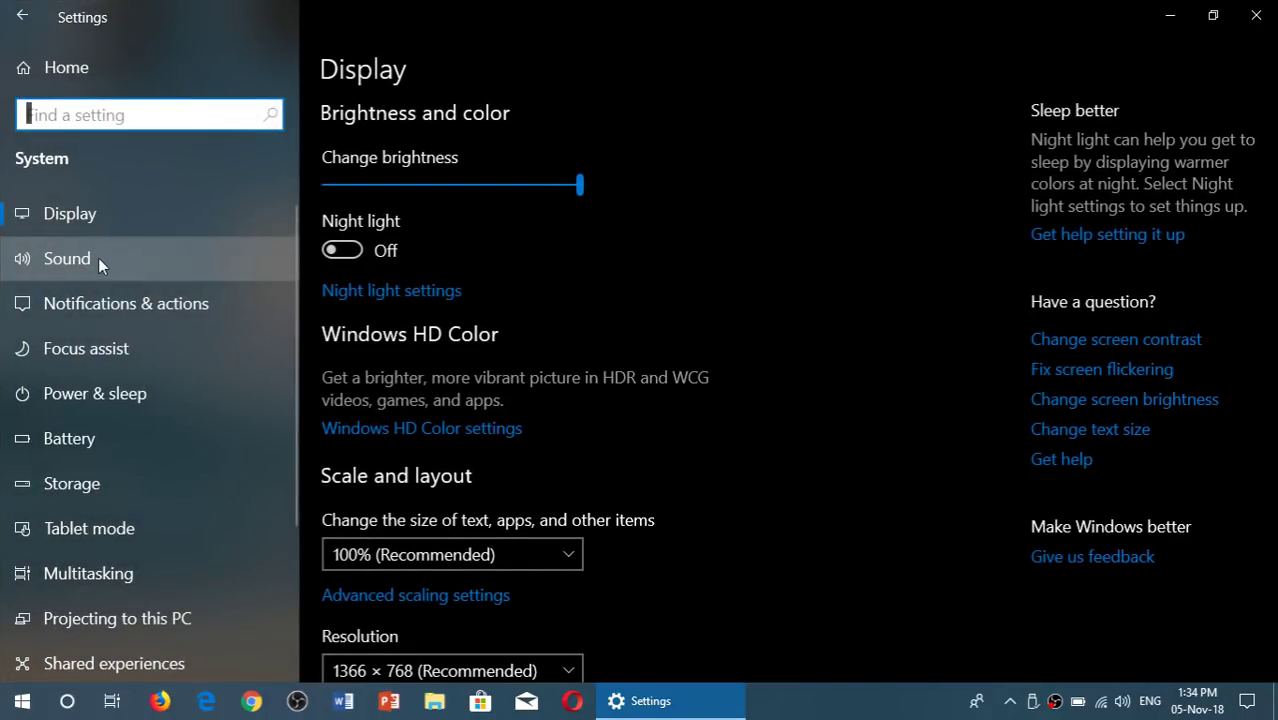
{"action": "left_click", "coordinate": [112, 261]}
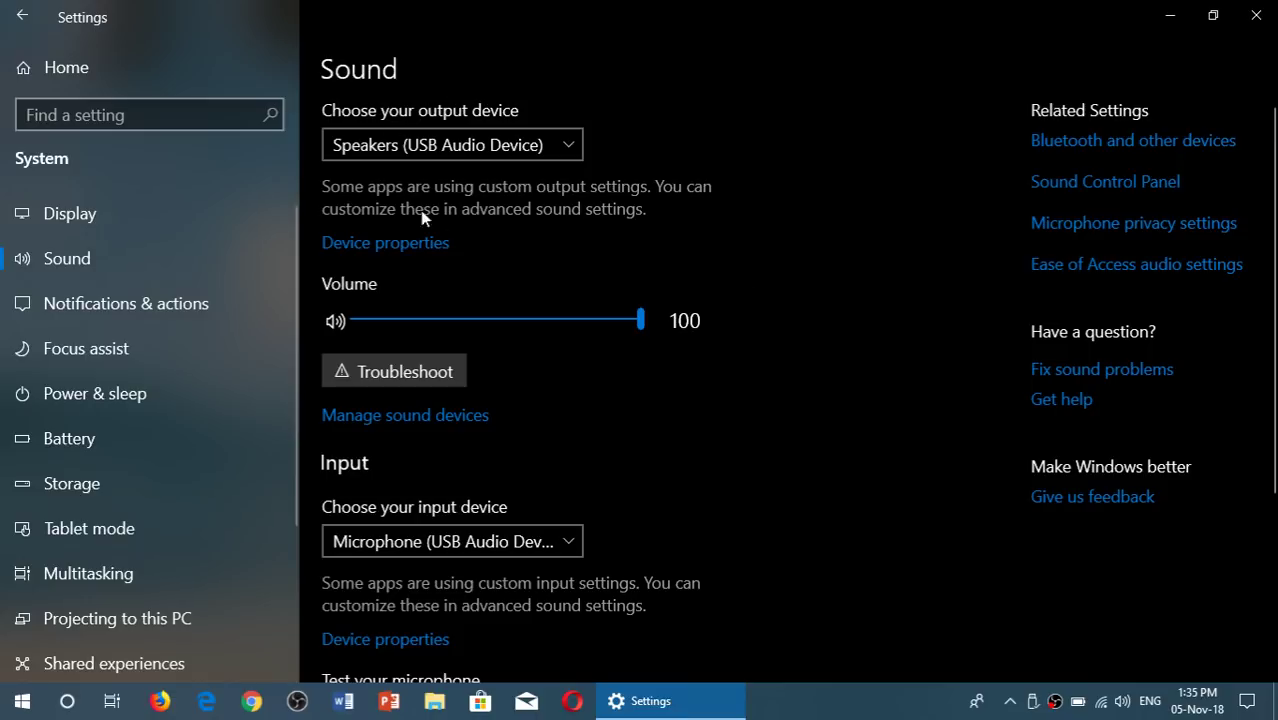
Step: Expand the output device list showing the USB Audio Device and Realtek speakers
{"action": "scroll", "coordinate": [729, 377], "scroll_direction": "down", "scroll_amount": 3}
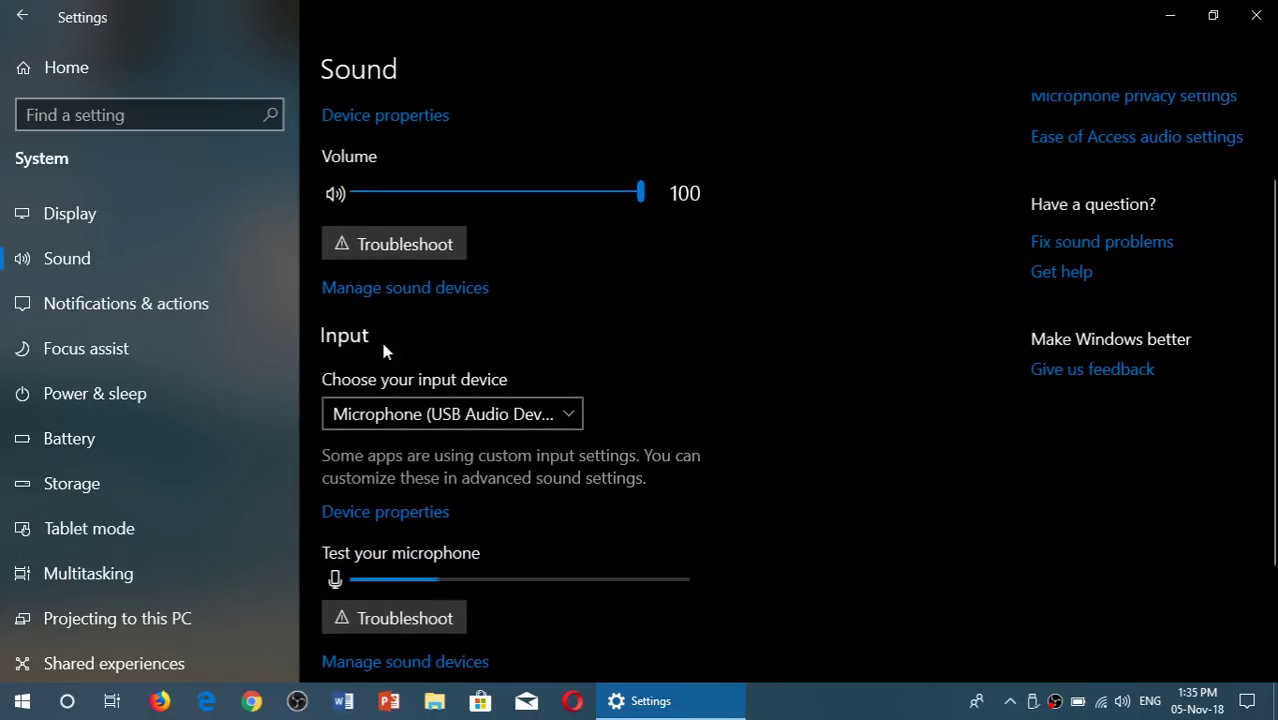
{"action": "scroll", "coordinate": [817, 421], "scroll_direction": "up", "scroll_amount": 2}
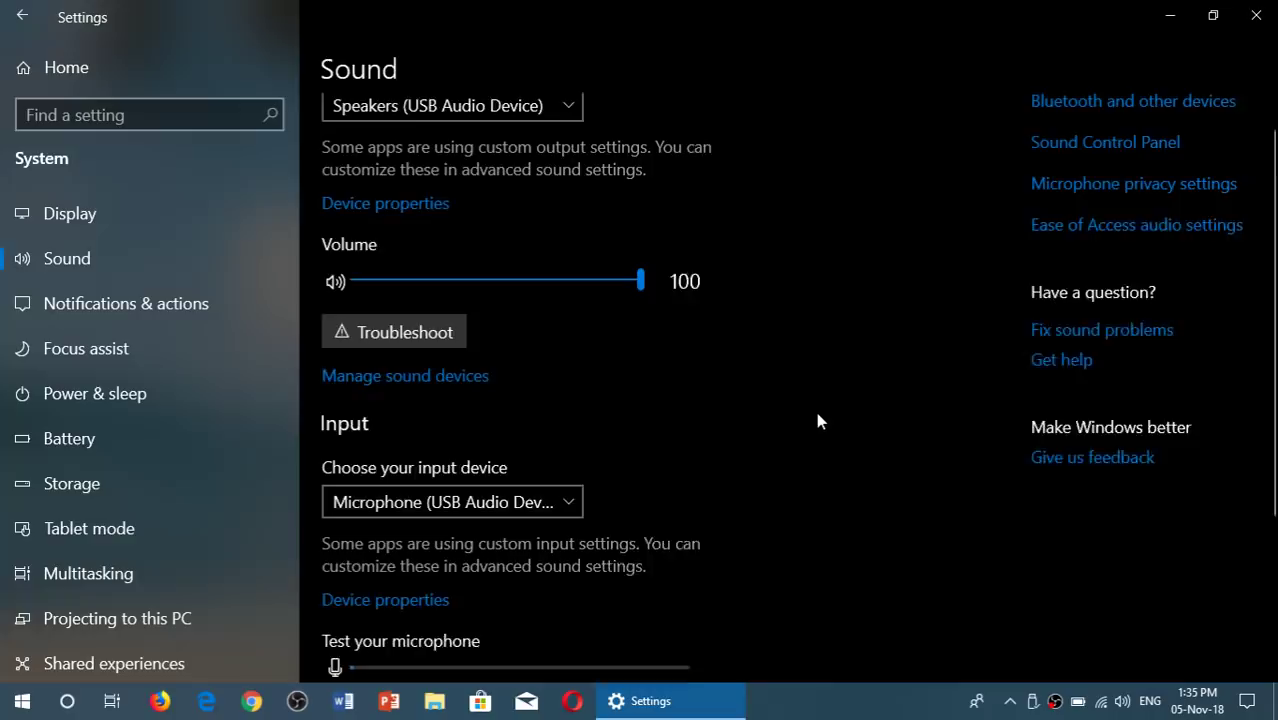
{"action": "scroll", "coordinate": [817, 421], "scroll_direction": "up", "scroll_amount": 1}
{"action": "left_click", "coordinate": [488, 150]}
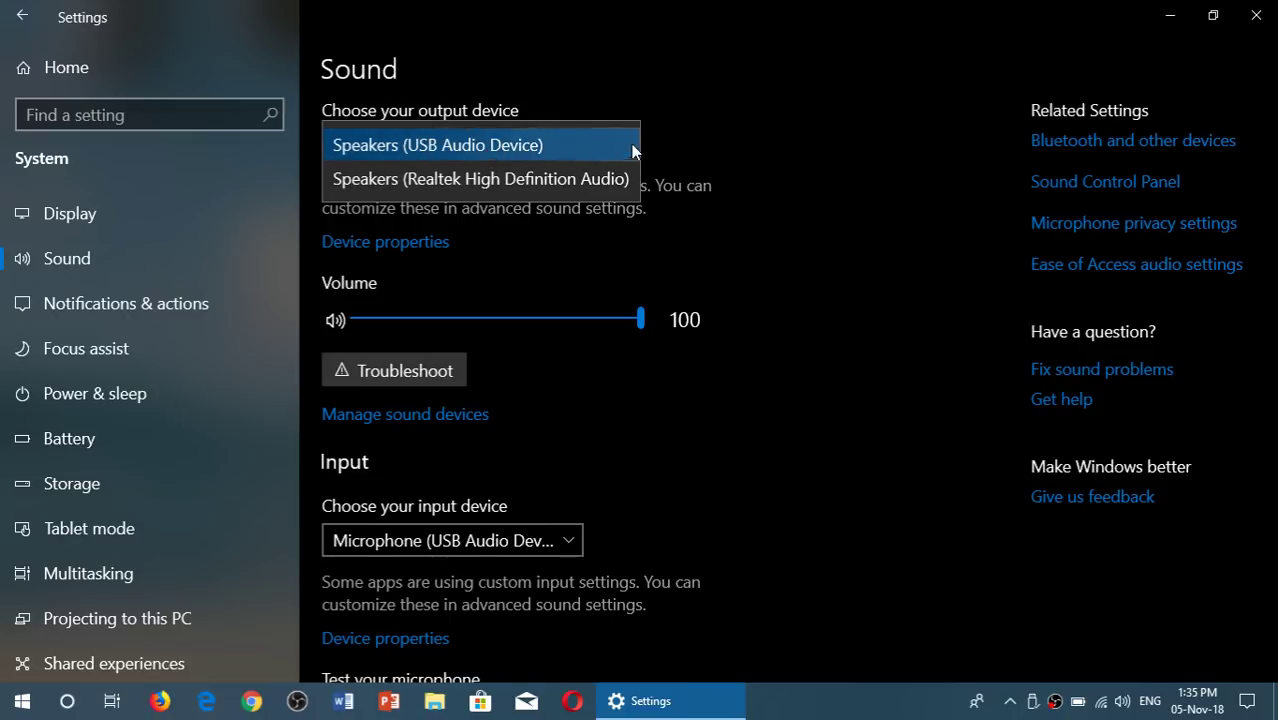
Step: Switch the output to the Realtek speakers, then back to the USB Audio Device speakers
{"action": "left_click", "coordinate": [712, 147]}
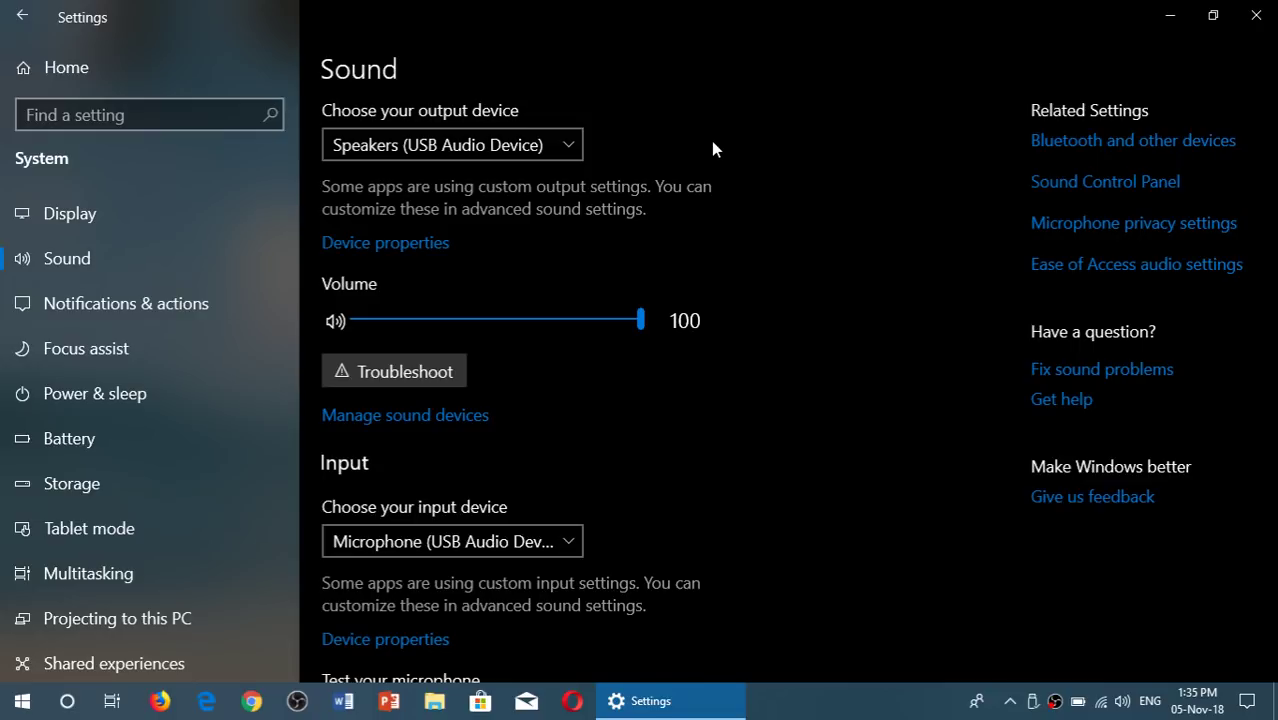
{"action": "left_click", "coordinate": [502, 145]}
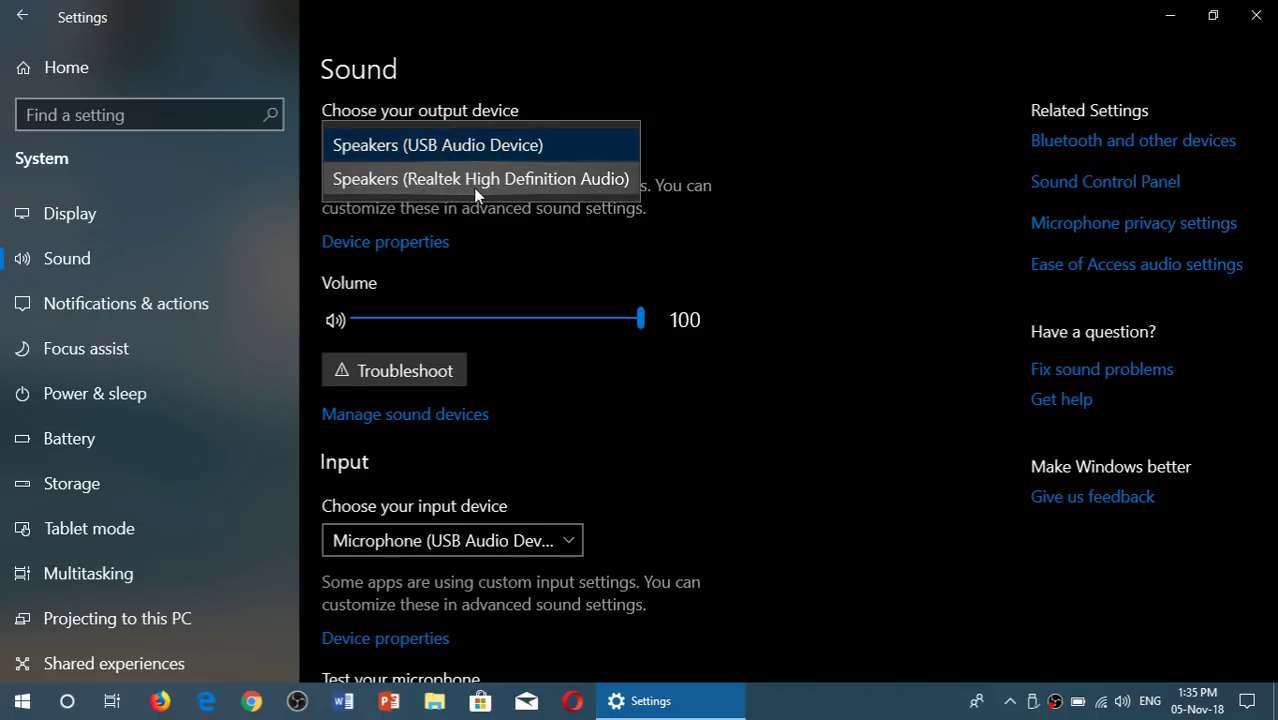
{"action": "left_click", "coordinate": [475, 182]}
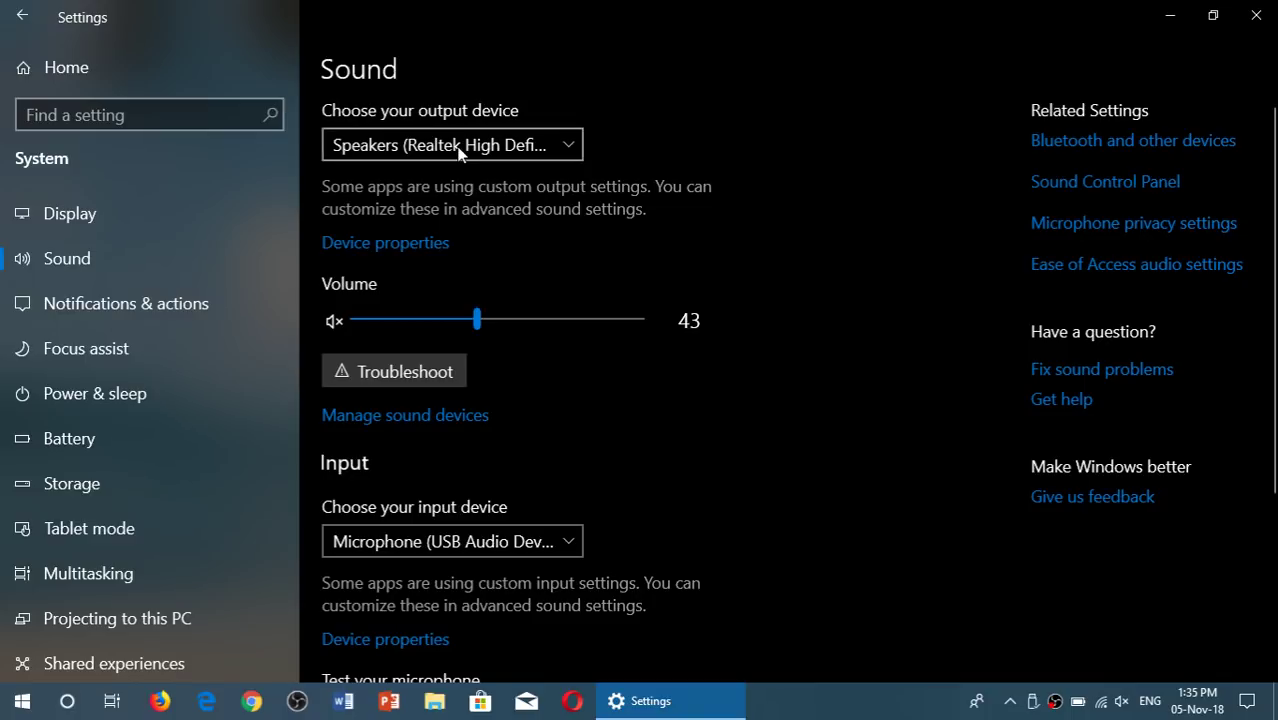
{"action": "left_click", "coordinate": [455, 143]}
{"action": "left_click", "coordinate": [451, 115]}
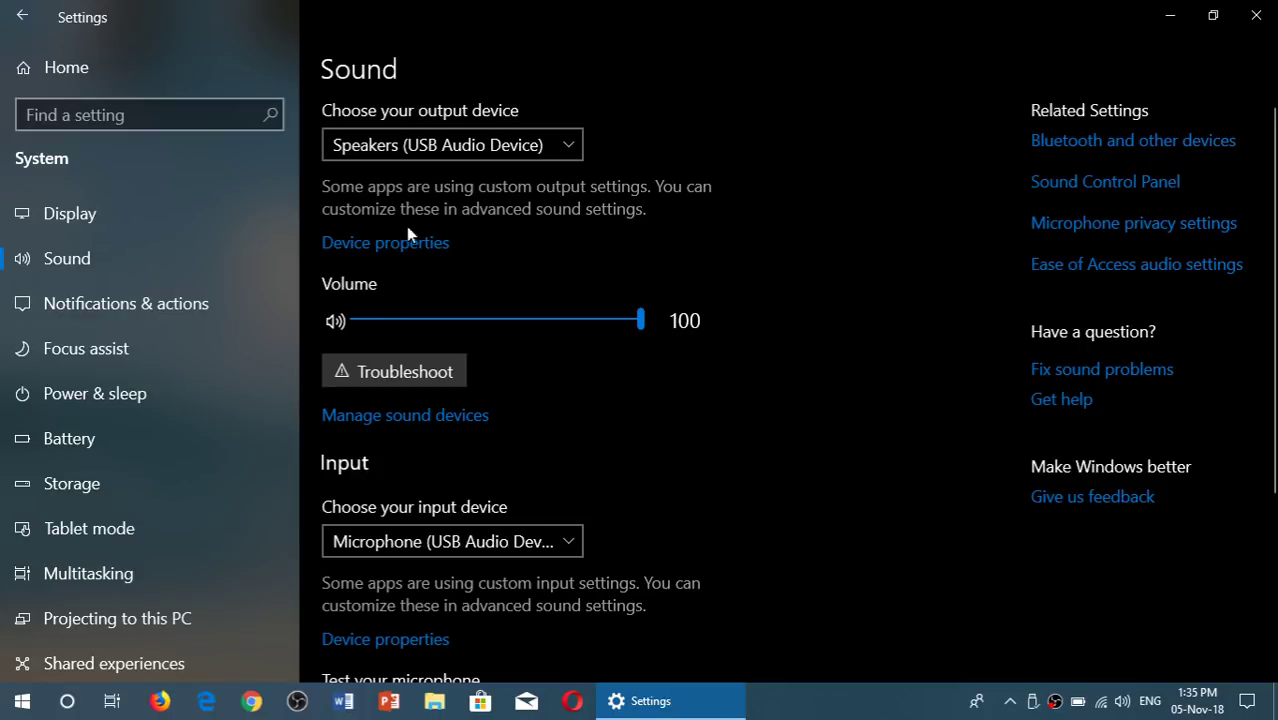
Step: Repeat the switch to Realtek and back, leaving the USB speakers at volume 100
{"action": "left_click", "coordinate": [457, 146]}
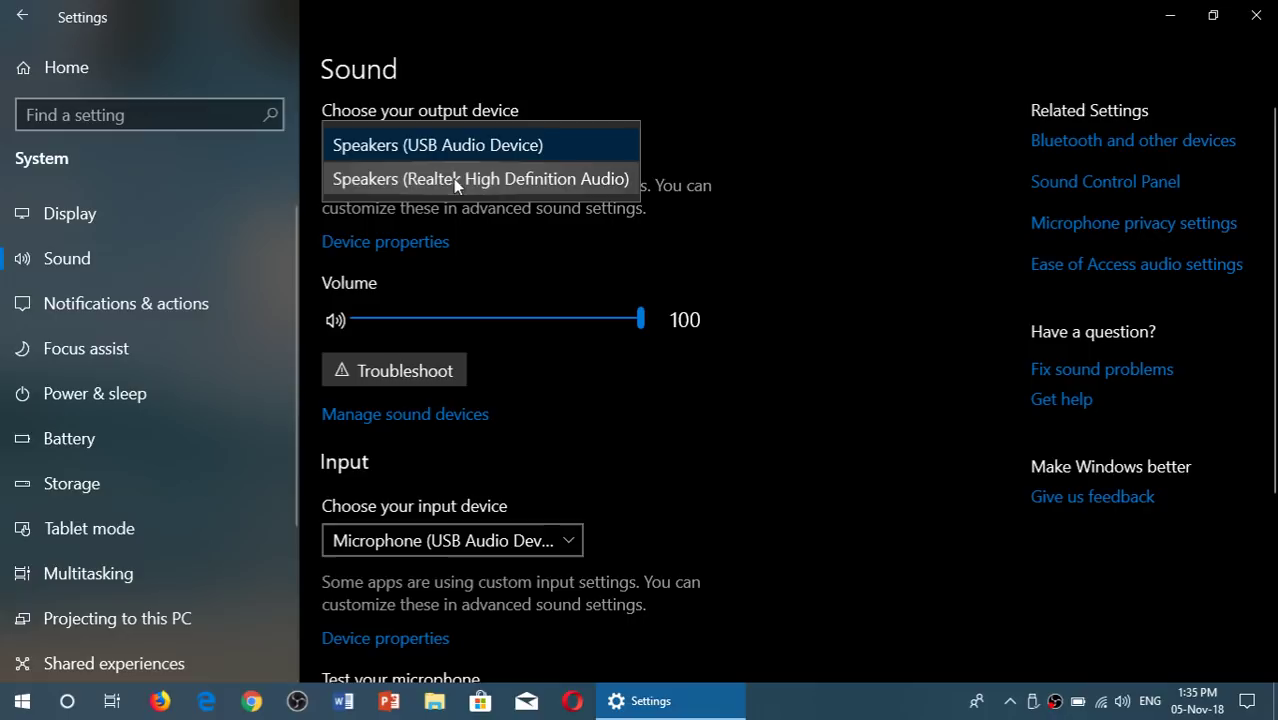
{"action": "left_click", "coordinate": [455, 180]}
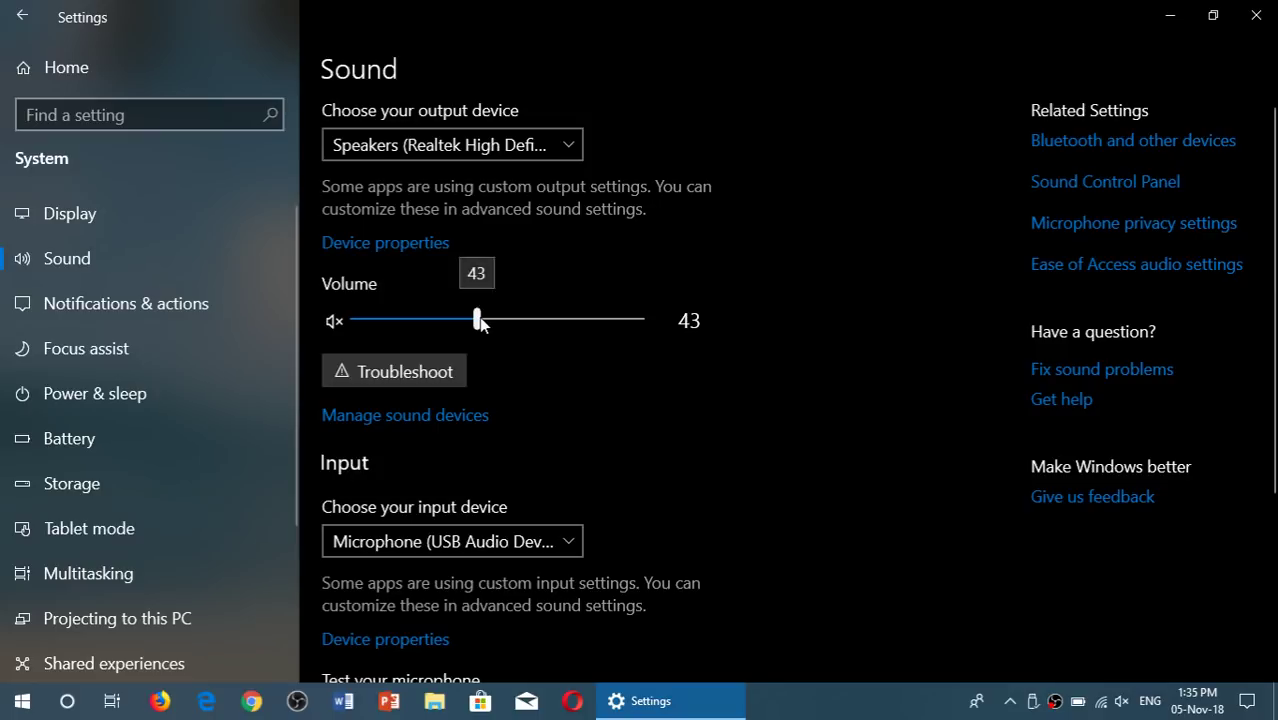
{"action": "left_click", "coordinate": [477, 146]}
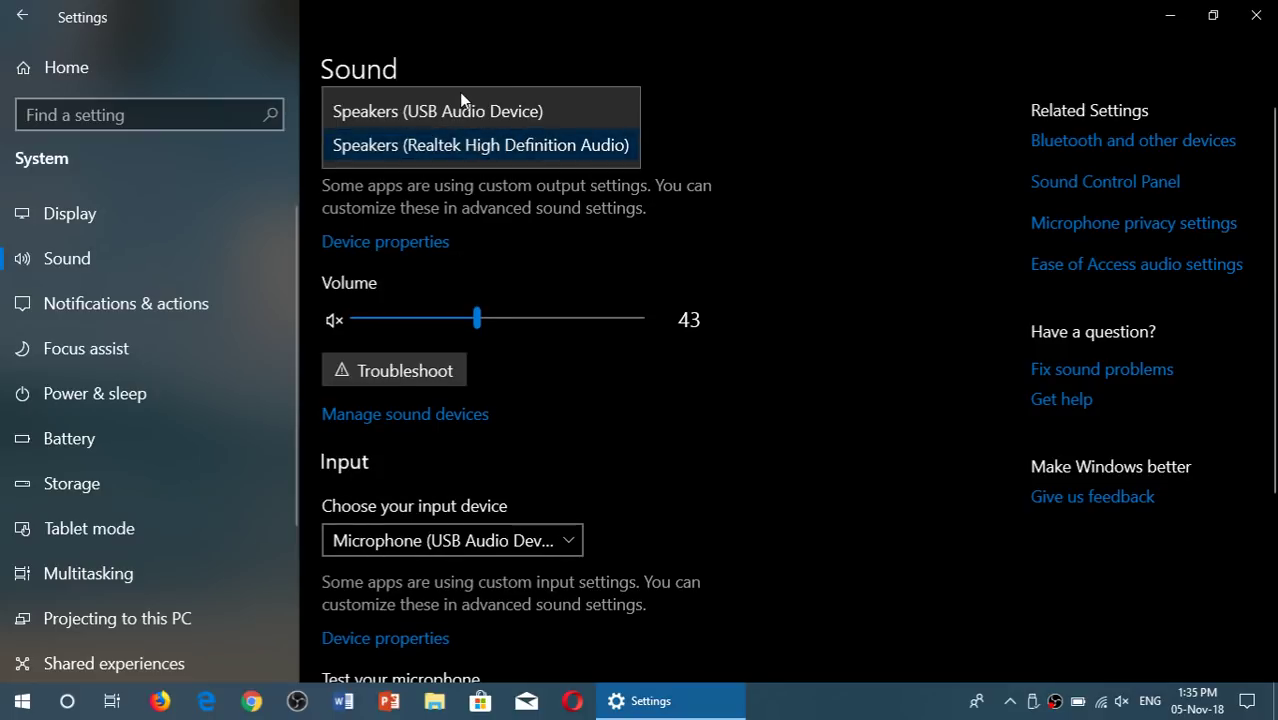
{"action": "left_click", "coordinate": [455, 111]}
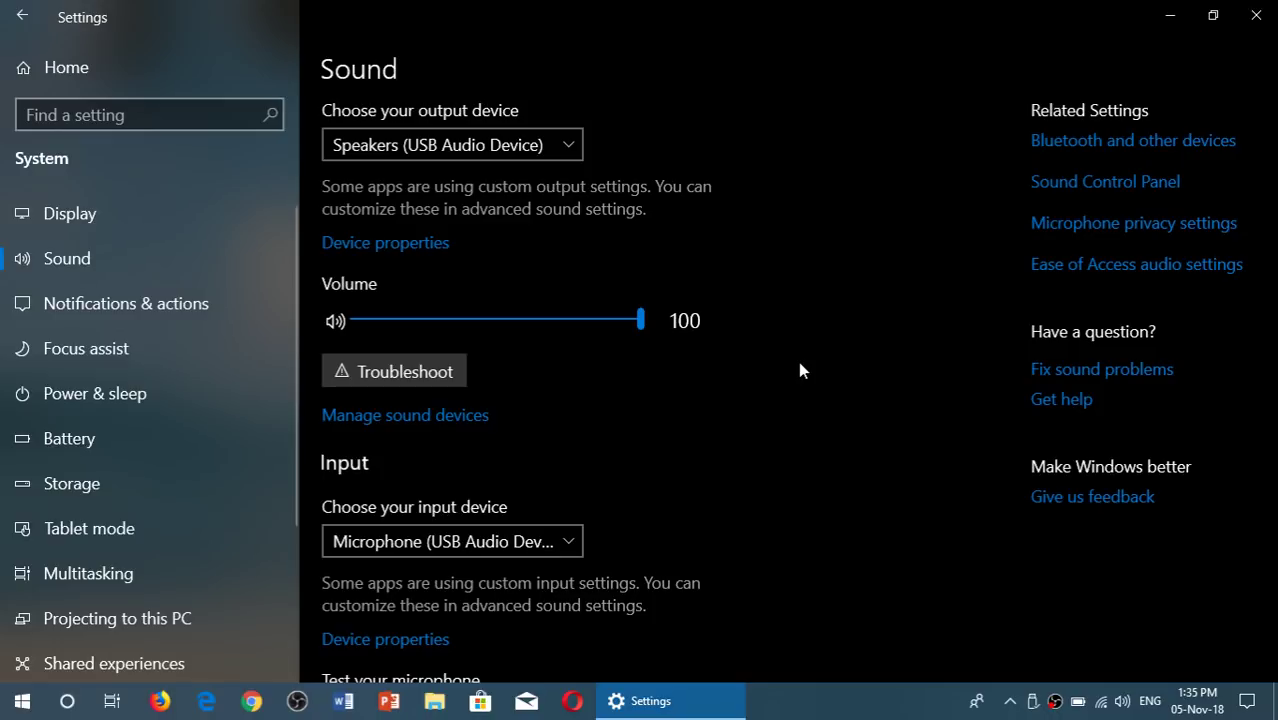
Step: Keep Speakers (USB Audio Device) as the selected output device
{"action": "left_click", "coordinate": [432, 246]}
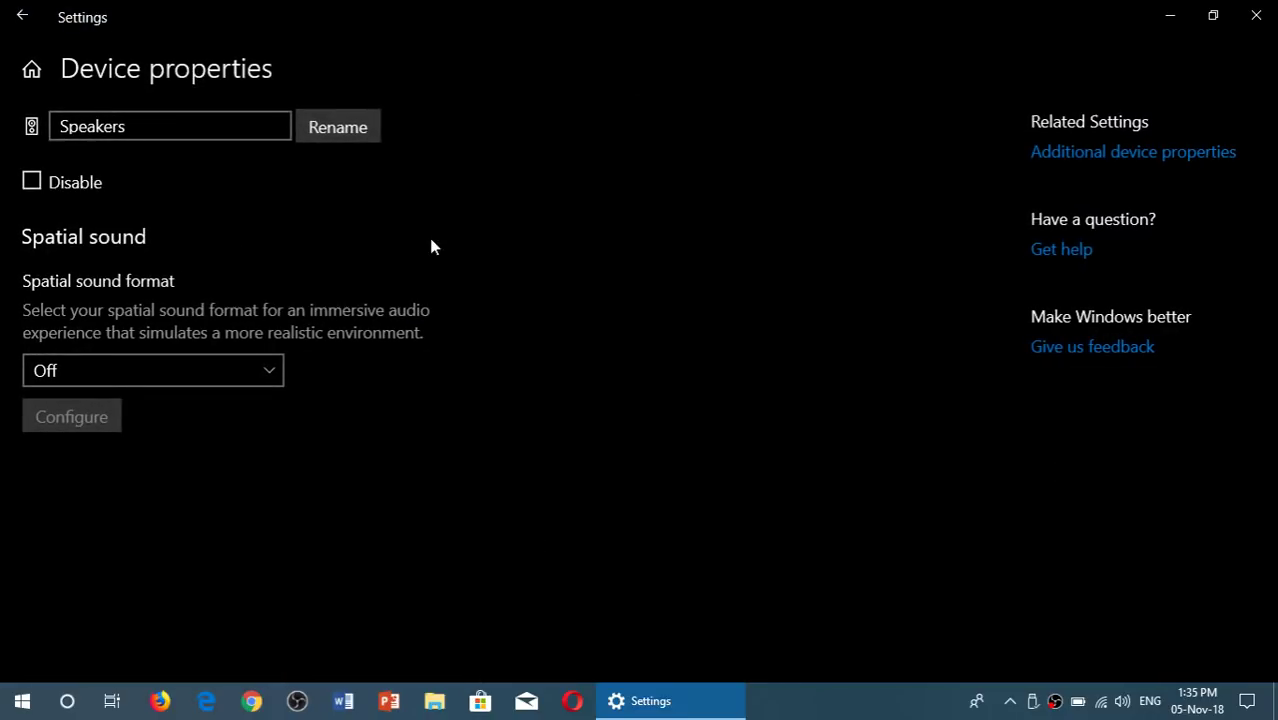
{"action": "left_click", "coordinate": [20, 18]}
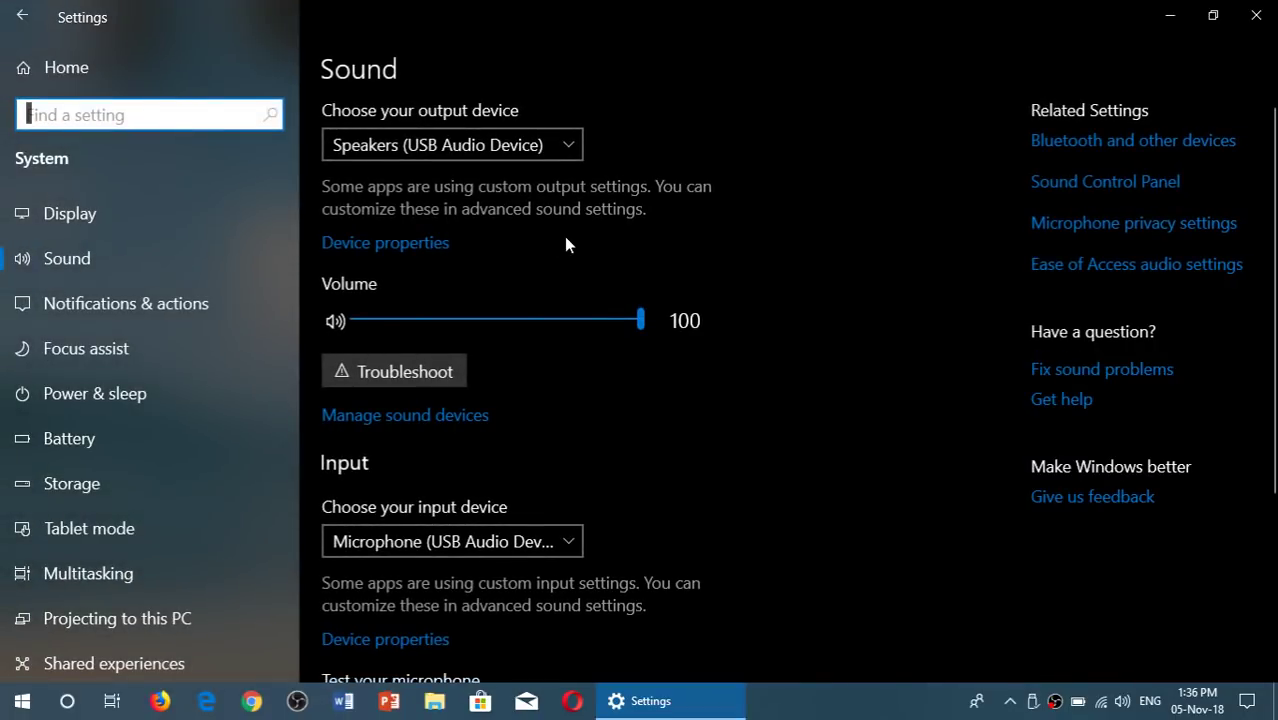
{"action": "left_click", "coordinate": [535, 151]}
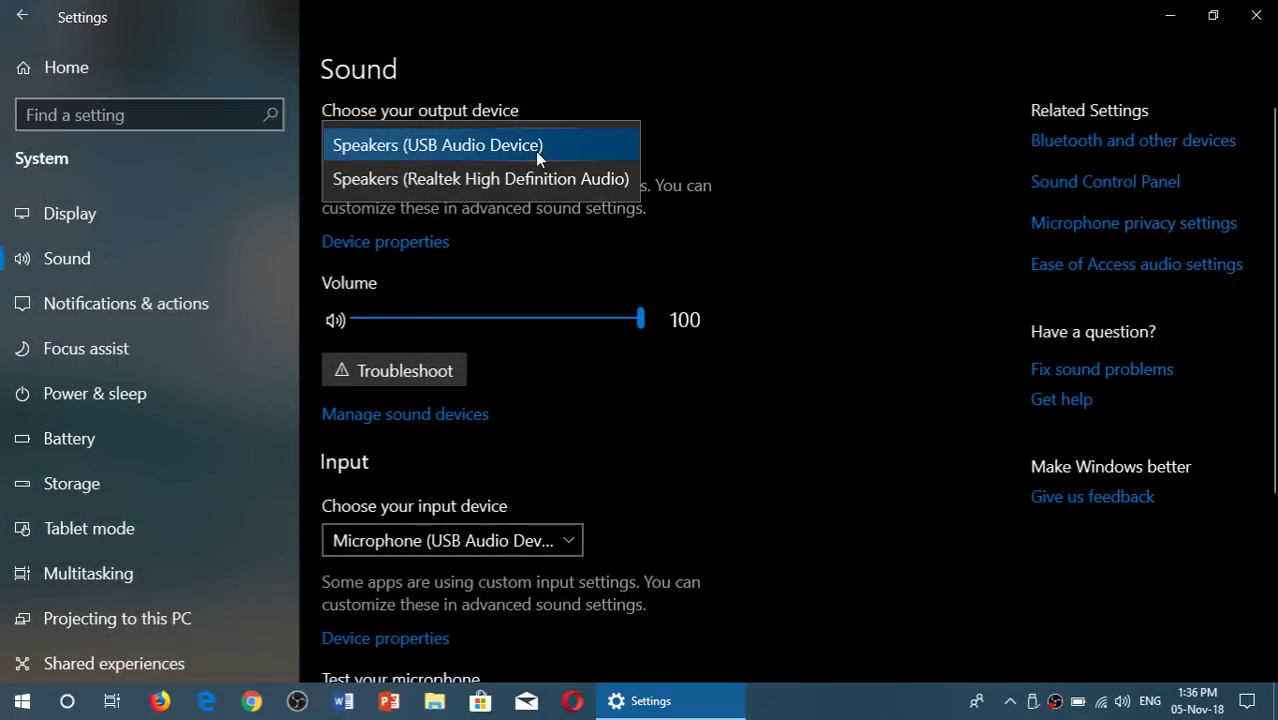
{"action": "left_click", "coordinate": [758, 287]}
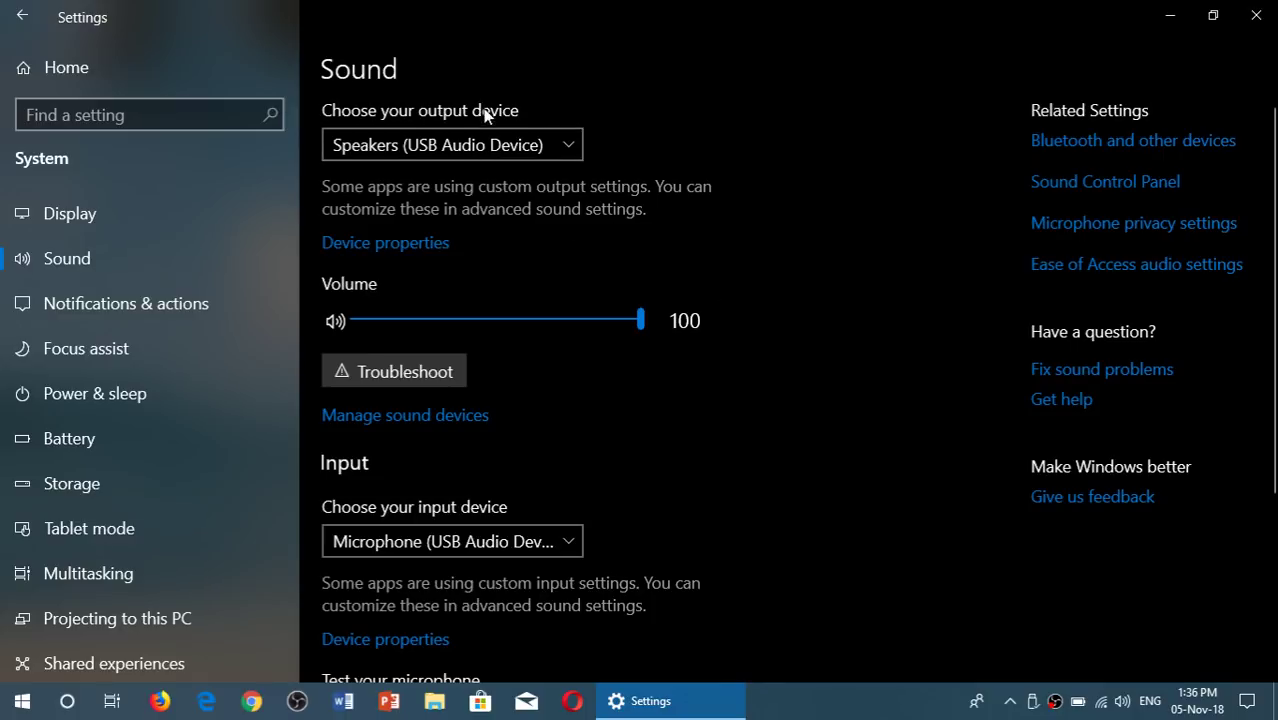
Step: Rename the USB output device to 'Headset' and return to the Sound page
{"action": "left_click", "coordinate": [425, 247]}
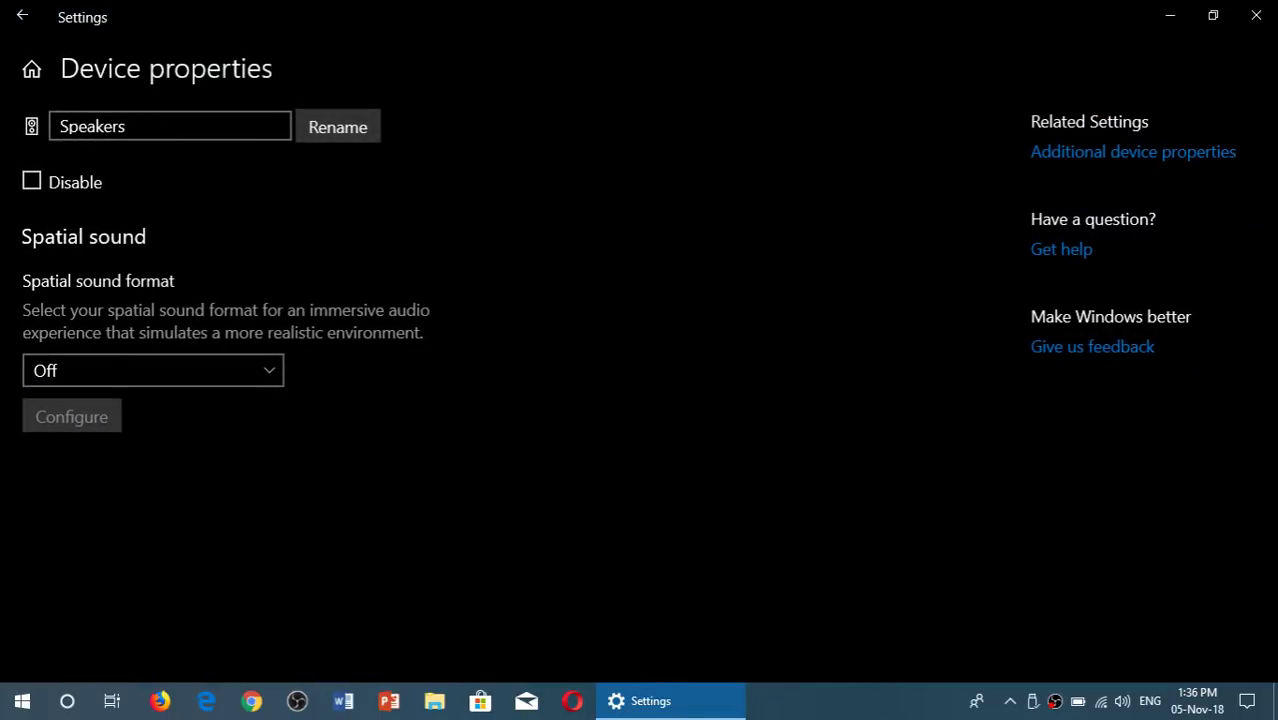
{"action": "left_click", "coordinate": [322, 132]}
{"action": "type", "text": "H"}
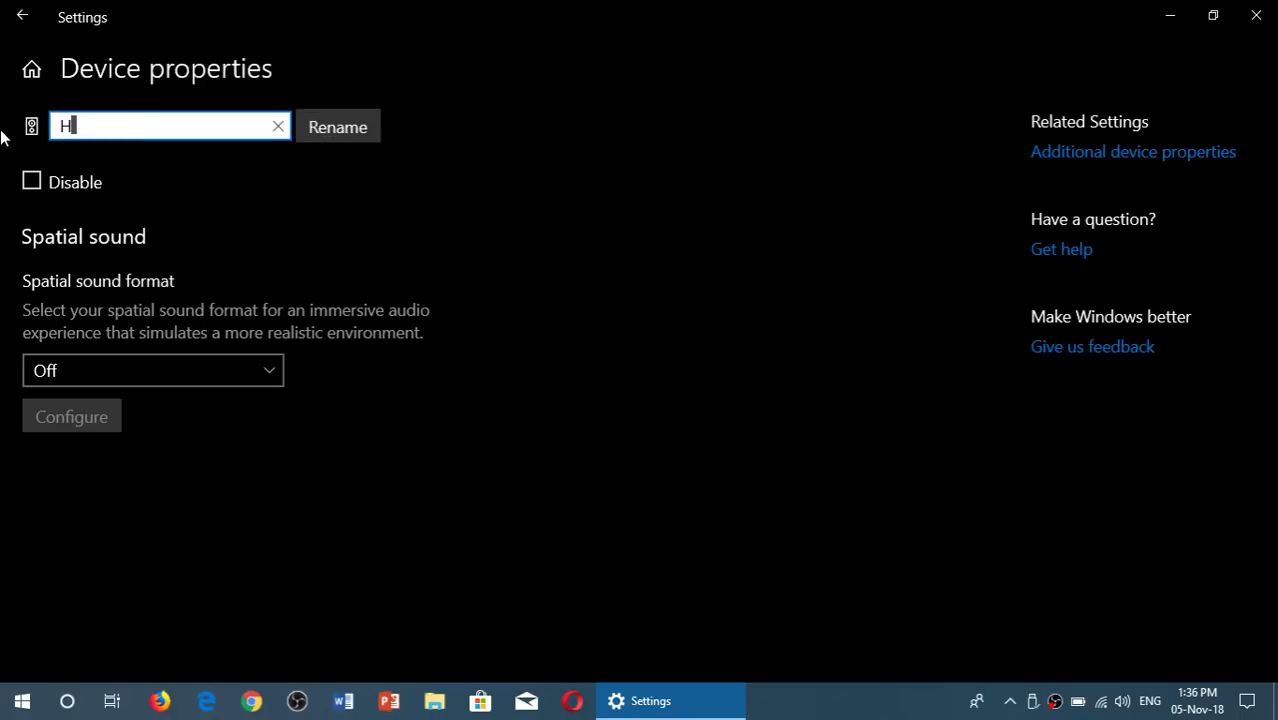
{"action": "type", "text": "eadset"}
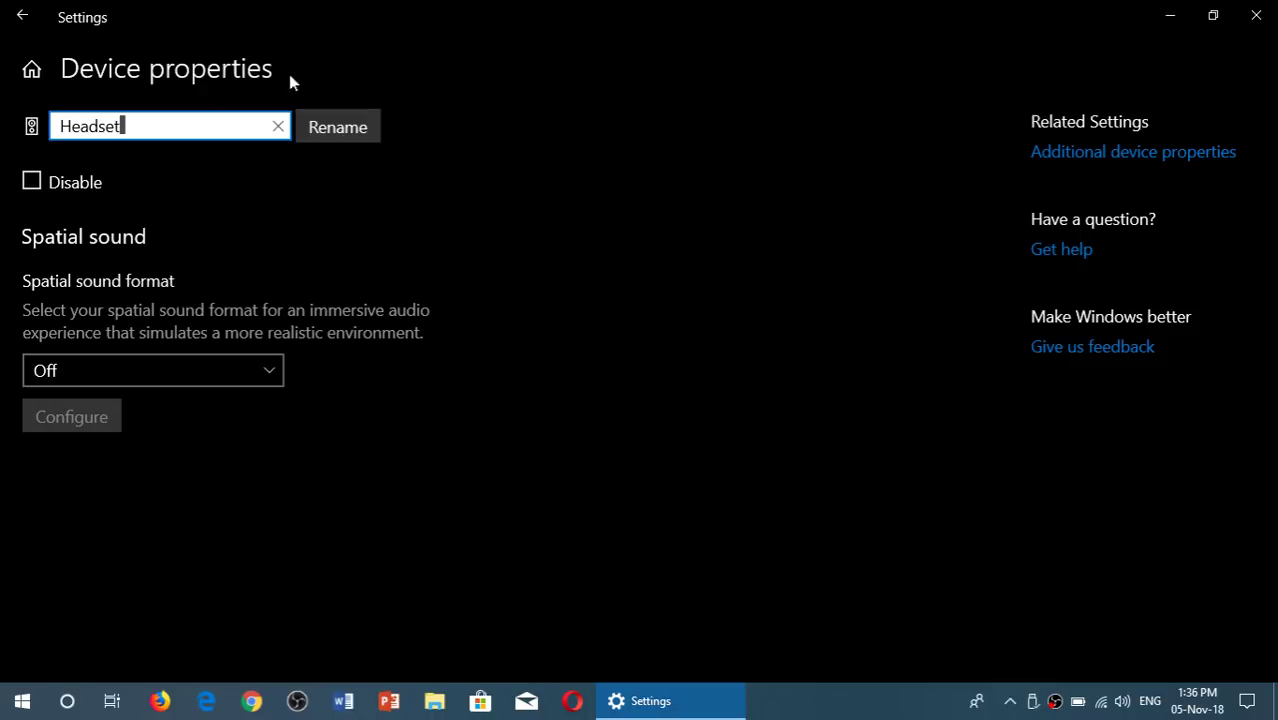
{"action": "left_click", "coordinate": [345, 130]}
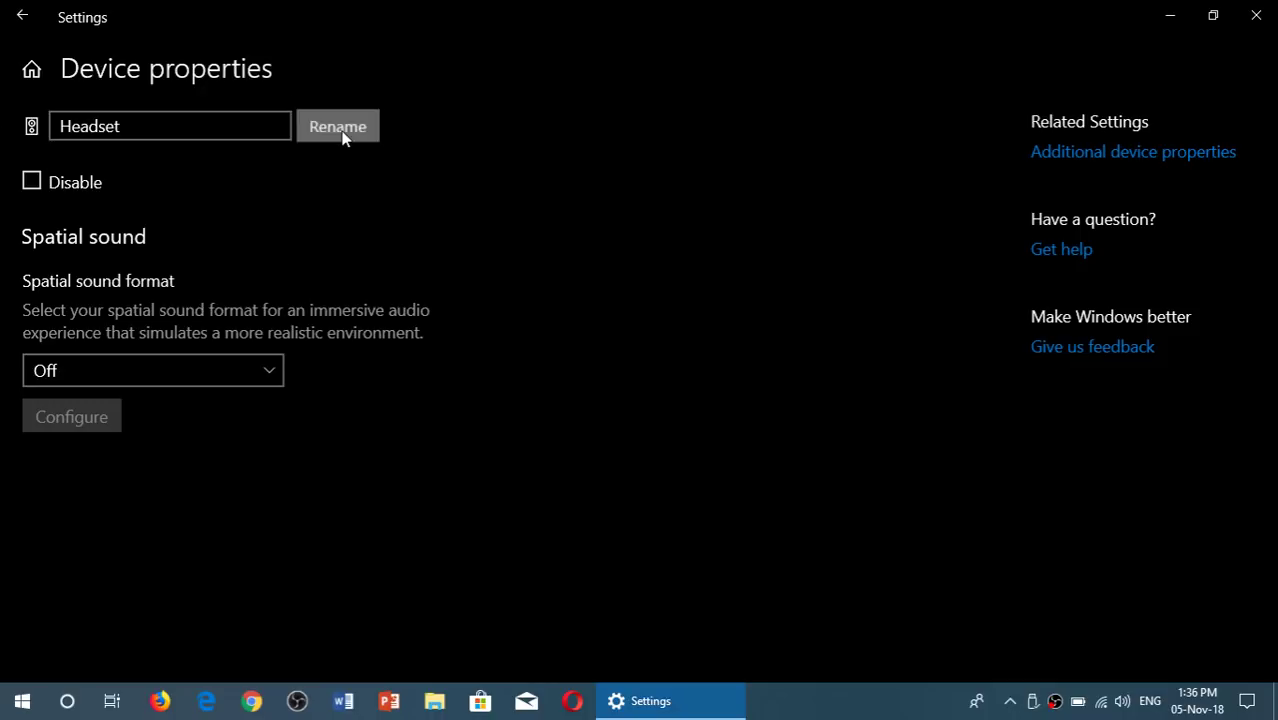
{"action": "left_click", "coordinate": [22, 17]}
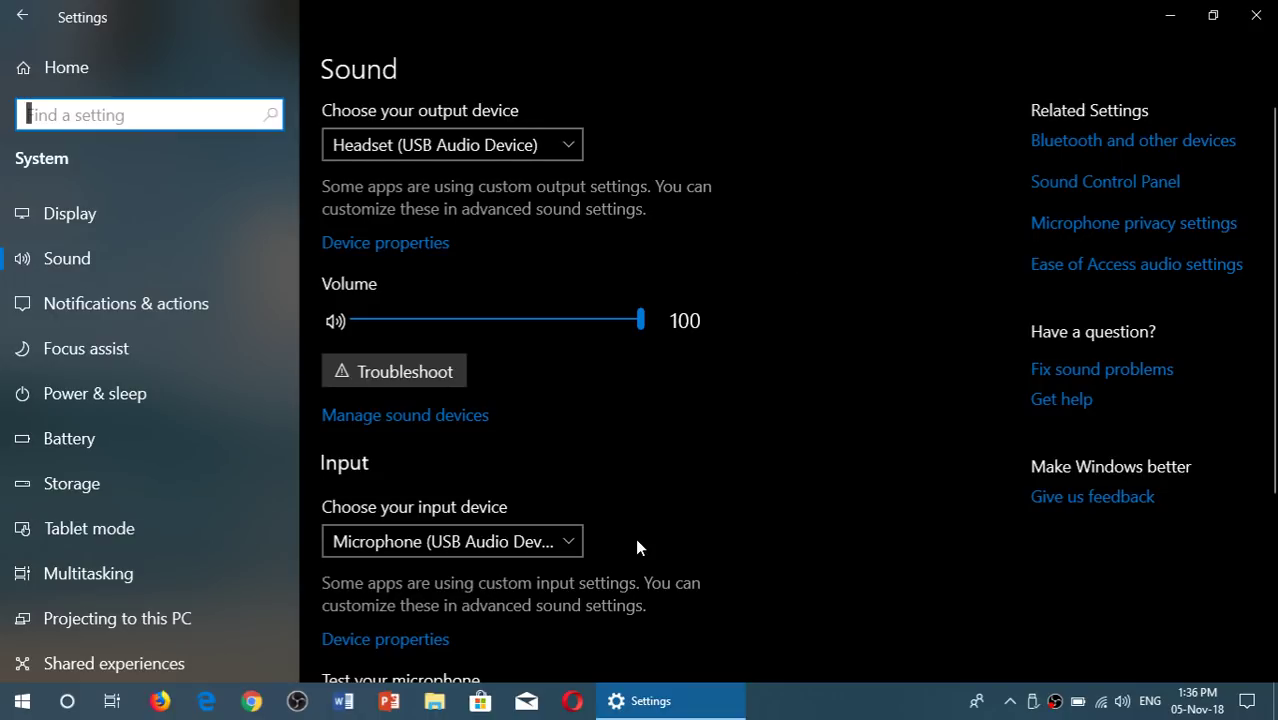
{"action": "scroll", "coordinate": [637, 541], "scroll_direction": "down", "scroll_amount": 3}
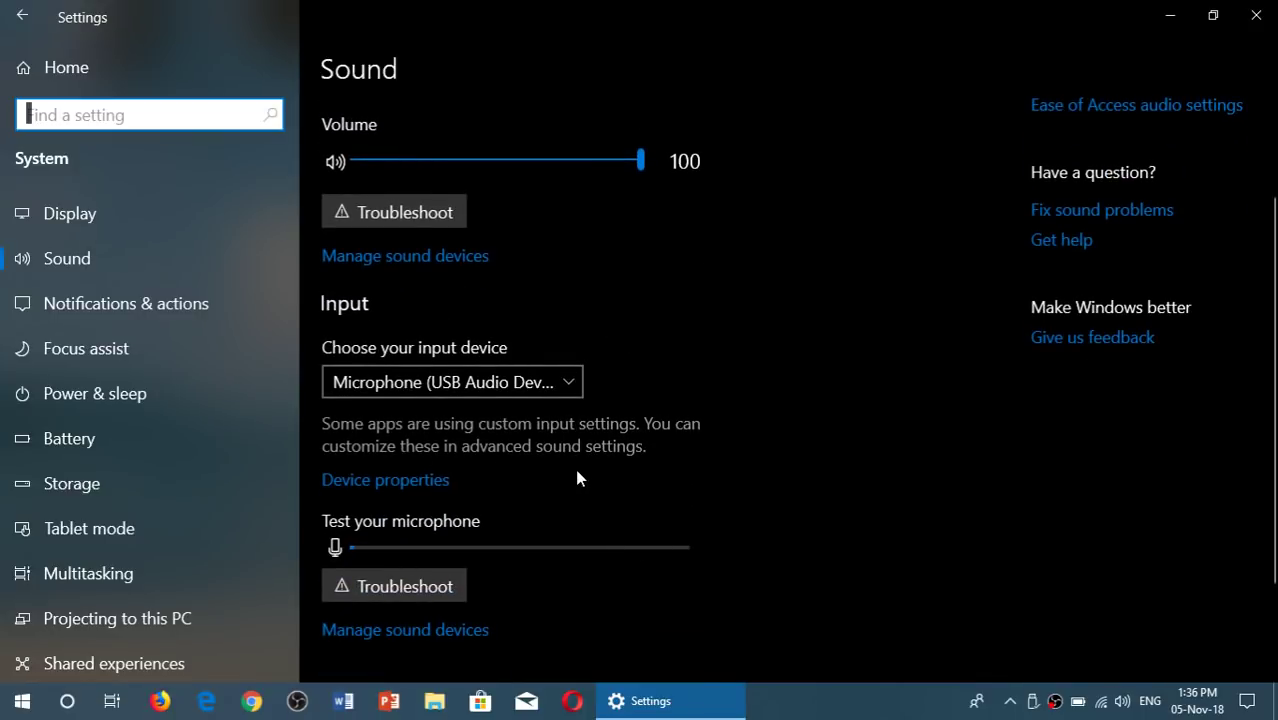
{"action": "left_click", "coordinate": [447, 380]}
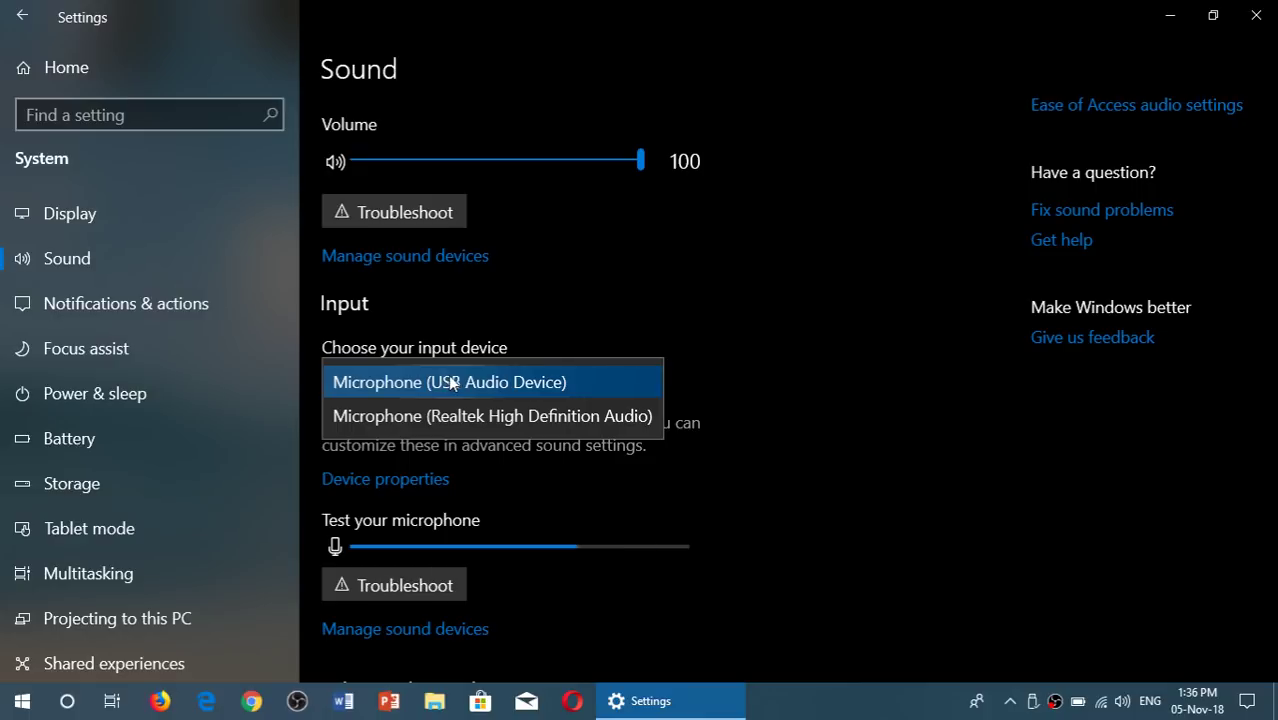
{"action": "left_click", "coordinate": [673, 291]}
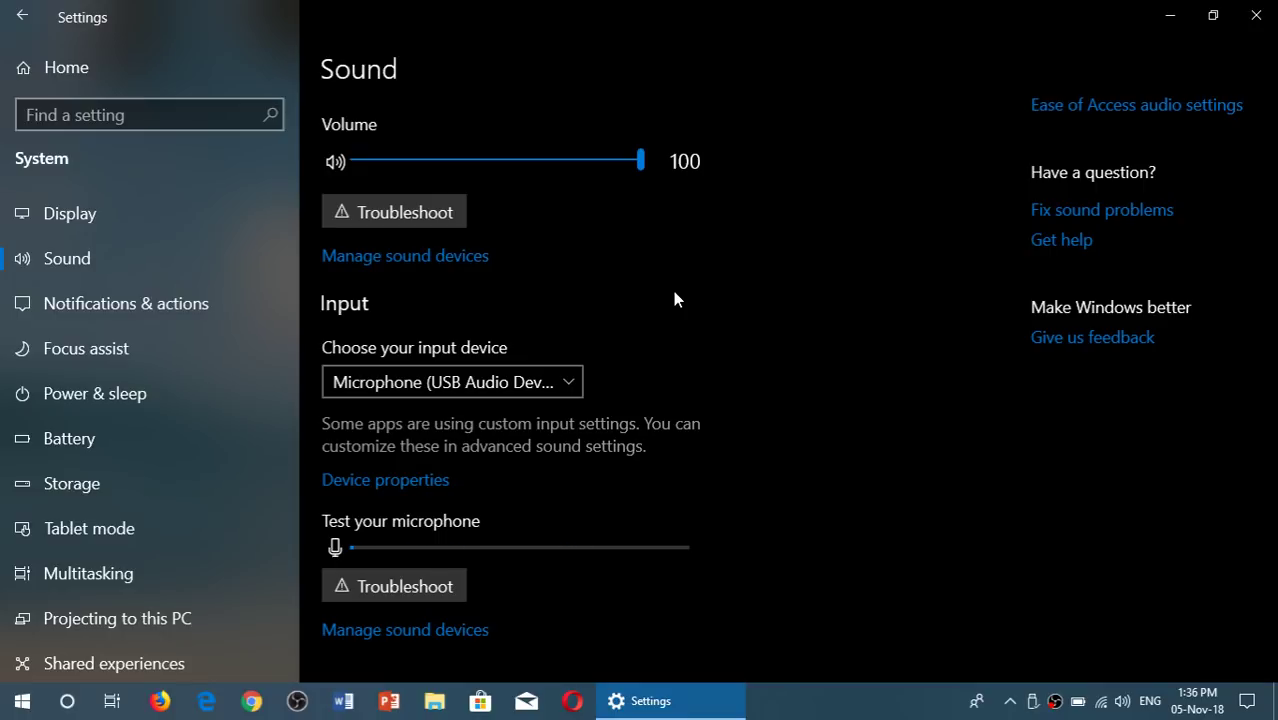
{"action": "scroll", "coordinate": [674, 297], "scroll_direction": "up", "scroll_amount": 2}
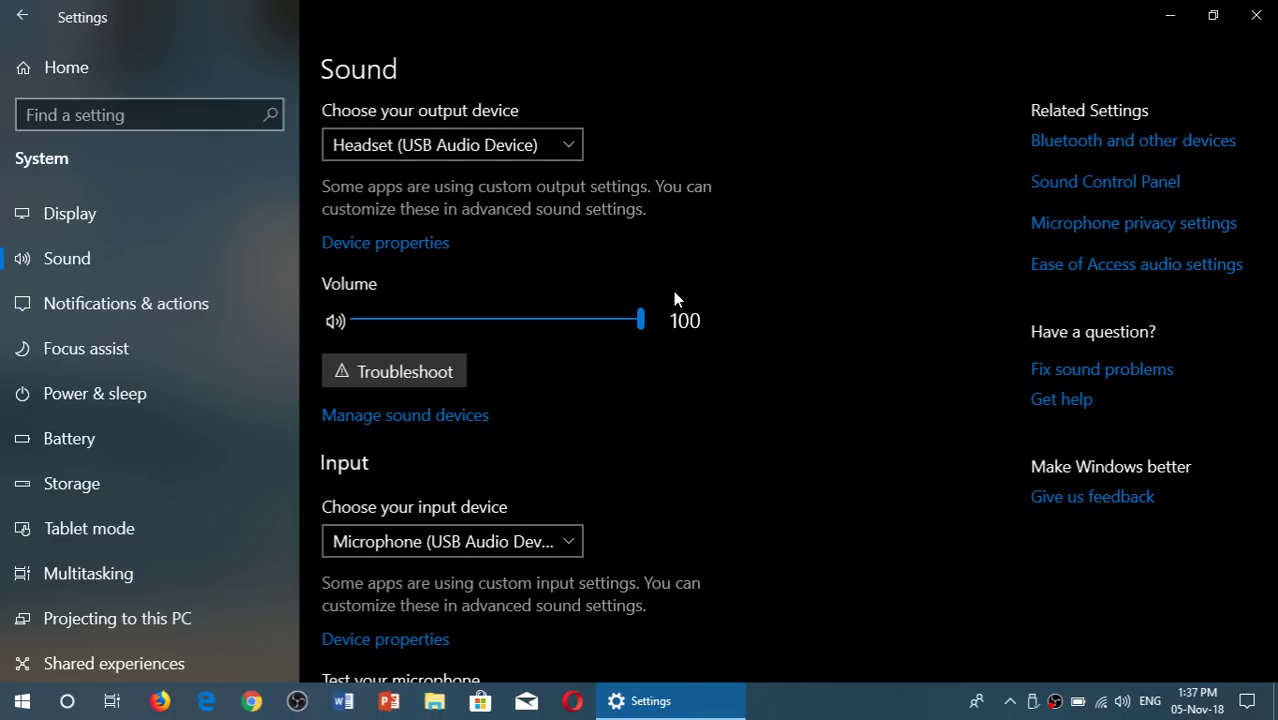
{"action": "scroll", "coordinate": [674, 293], "scroll_direction": "down", "scroll_amount": 1}
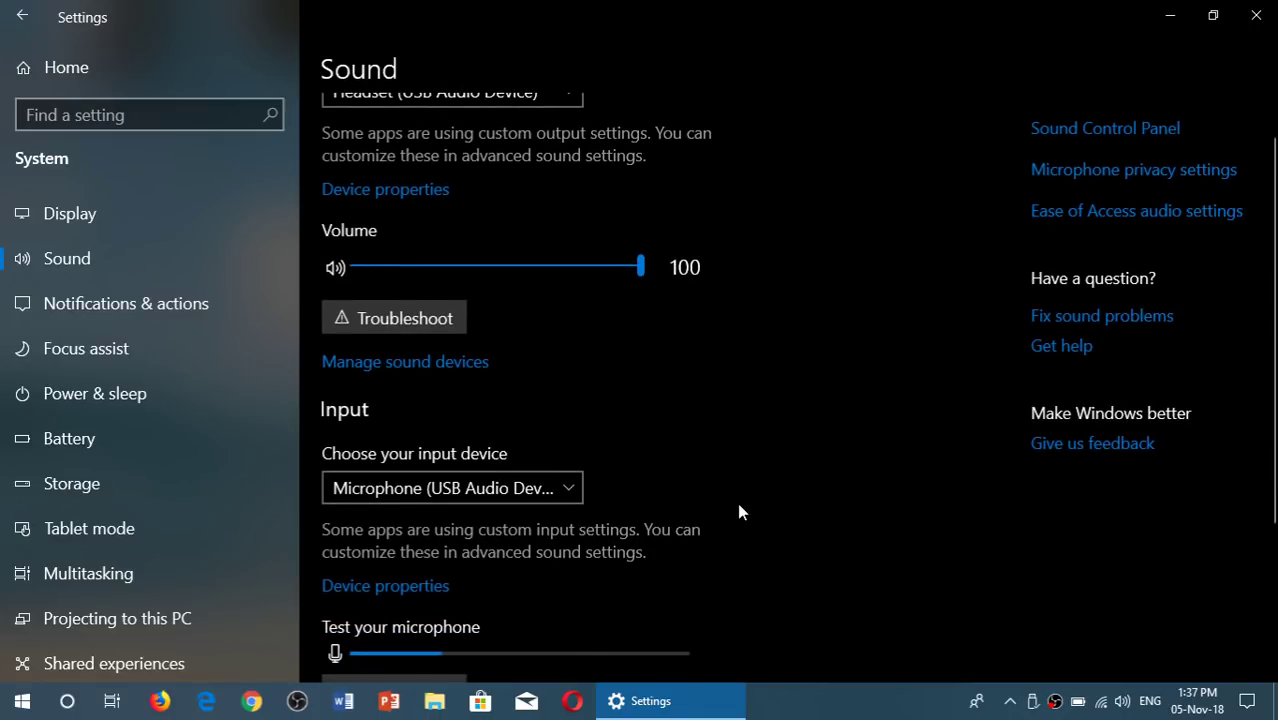
{"action": "scroll", "coordinate": [737, 502], "scroll_direction": "down", "scroll_amount": 4}
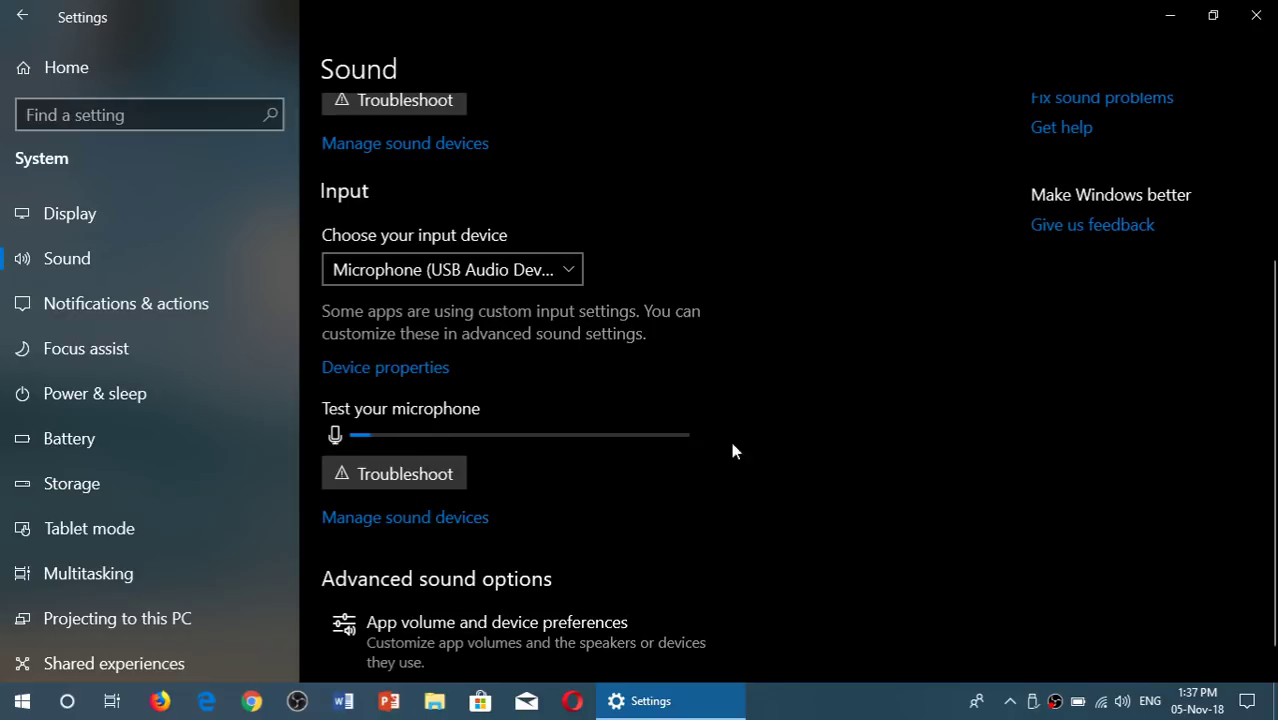
{"action": "scroll", "coordinate": [708, 174], "scroll_direction": "down", "scroll_amount": 1}
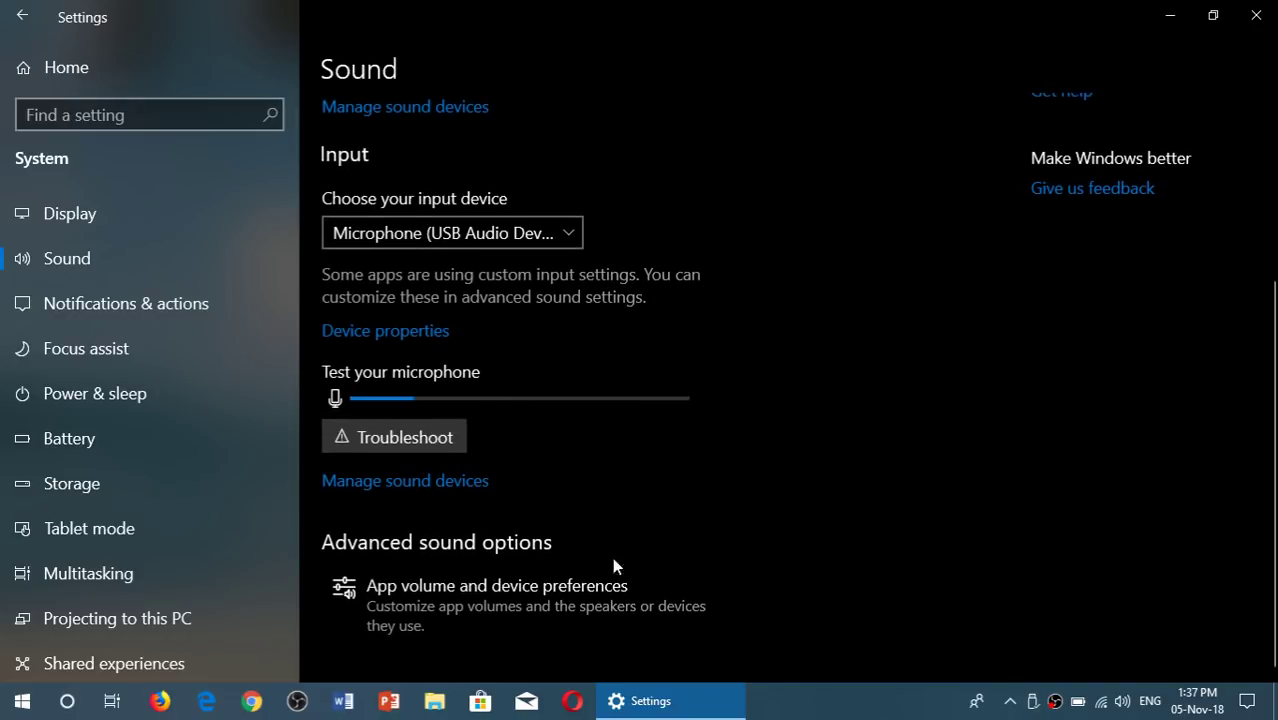
{"action": "scroll", "coordinate": [771, 293], "scroll_direction": "up", "scroll_amount": 5}
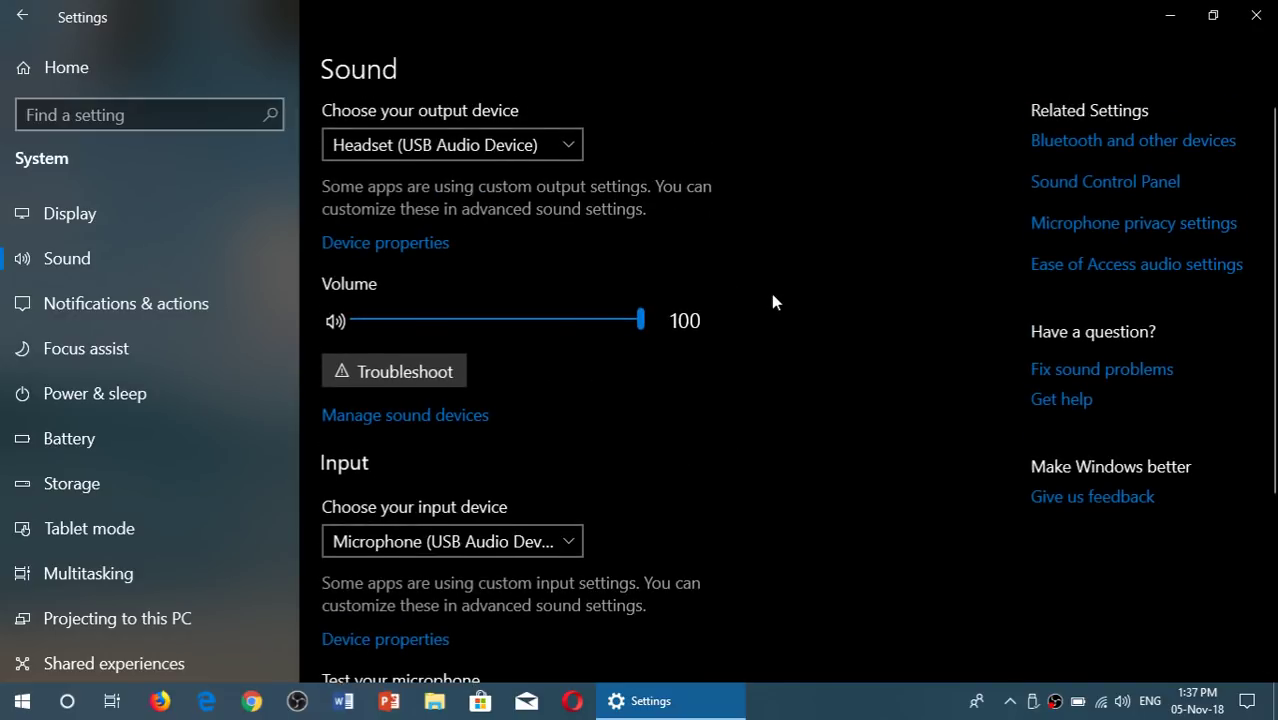
{"action": "scroll", "coordinate": [772, 300], "scroll_direction": "down", "scroll_amount": 4}
{"action": "scroll", "coordinate": [770, 310], "scroll_direction": "down", "scroll_amount": 2}
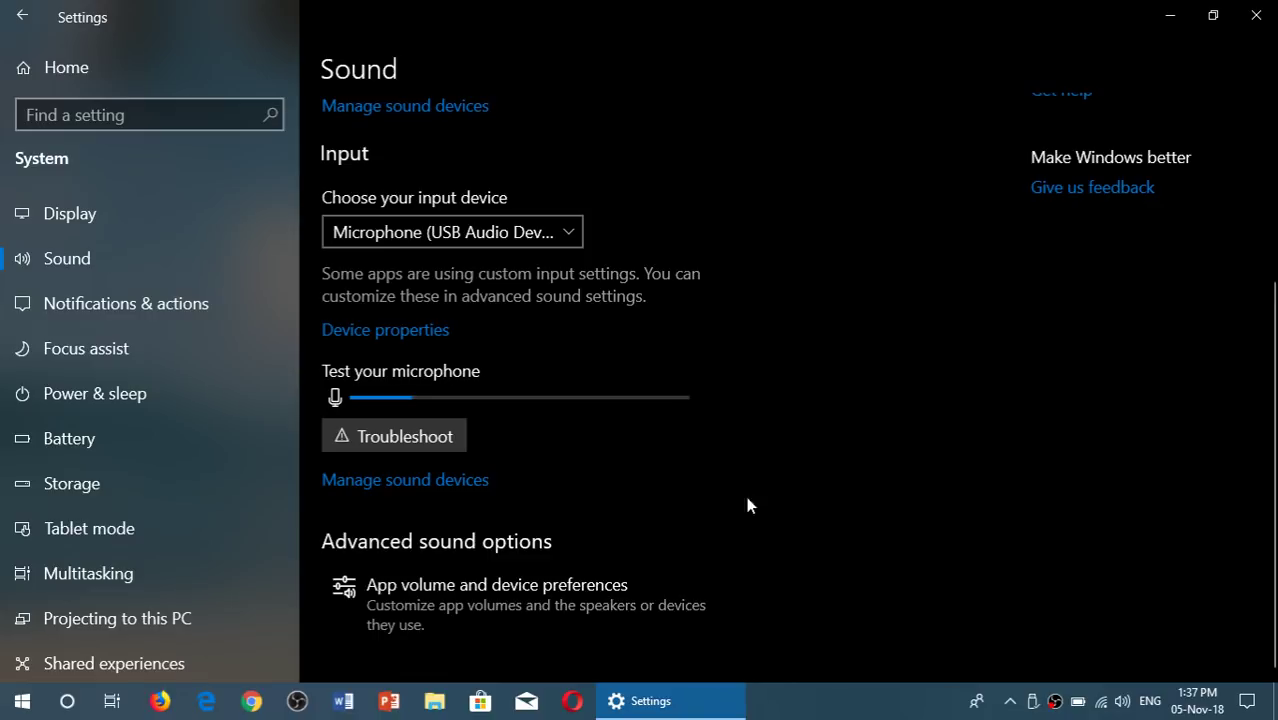
Step: Check that System sounds output stays at Default under app volume preferences, then close Settings
{"action": "left_click", "coordinate": [479, 612]}
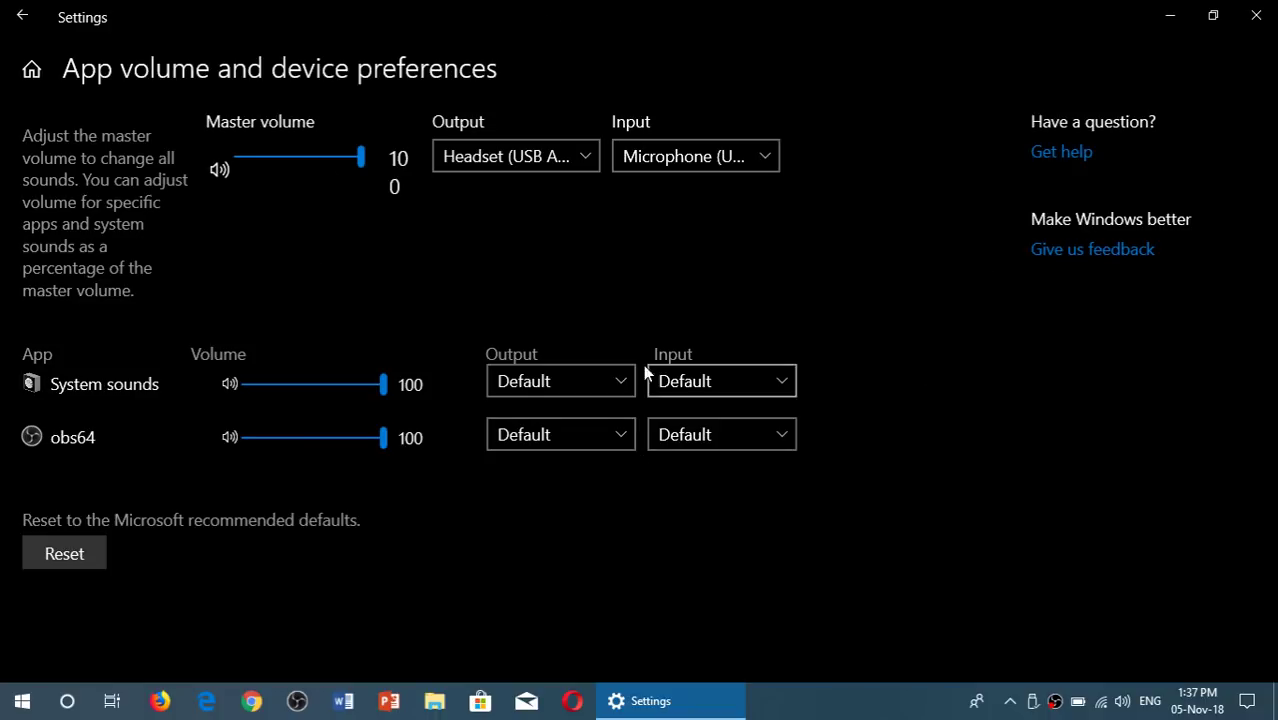
{"action": "left_click", "coordinate": [591, 384]}
{"action": "left_click", "coordinate": [648, 281]}
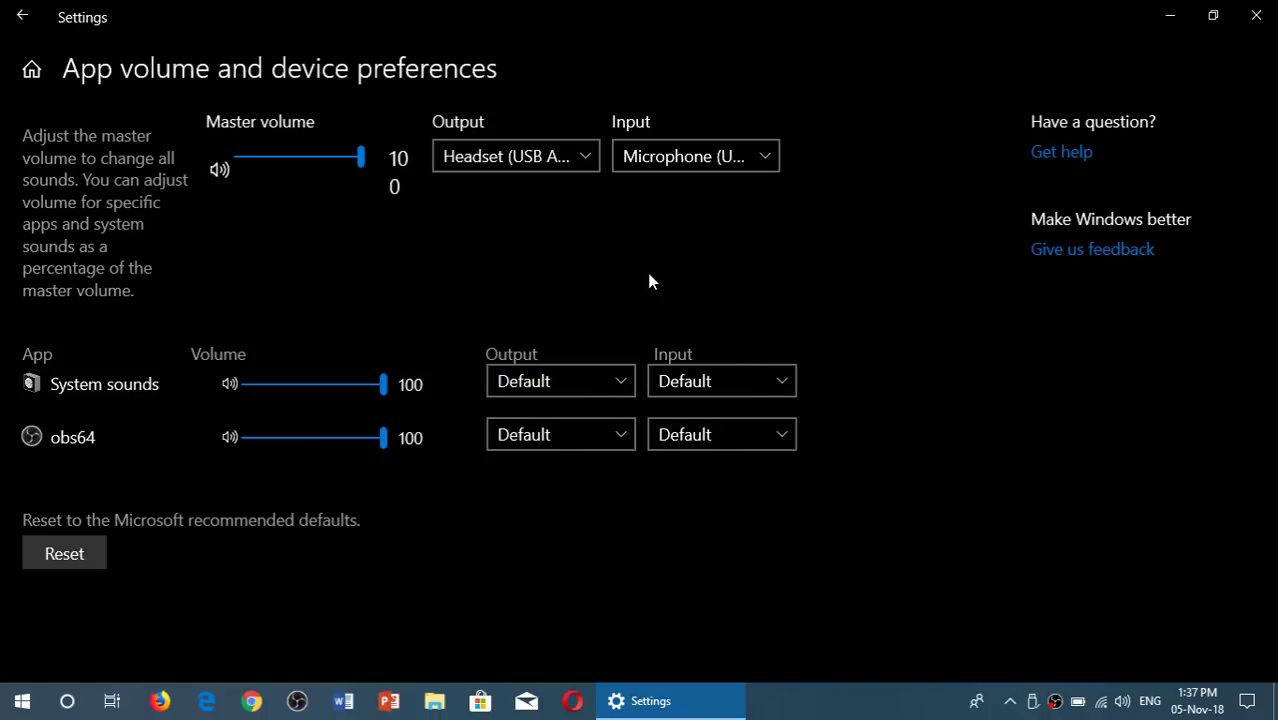
{"action": "left_click", "coordinate": [22, 18]}
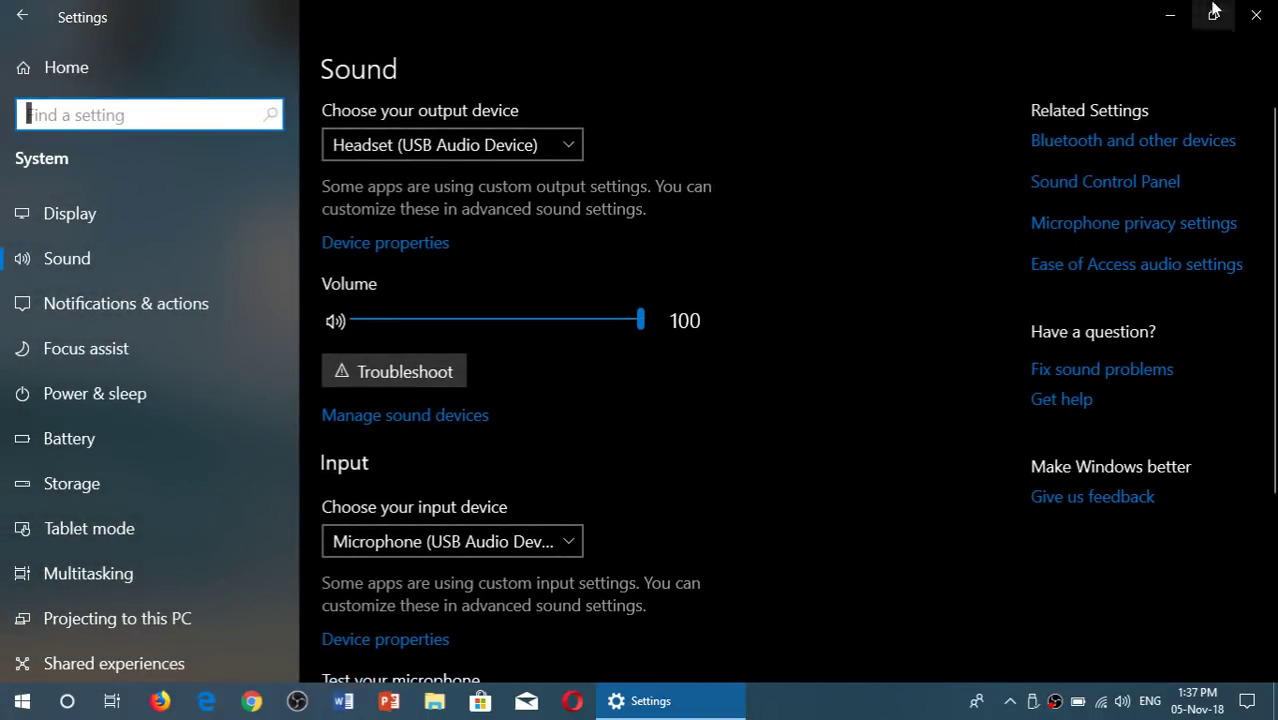
{"action": "left_click", "coordinate": [1256, 15]}
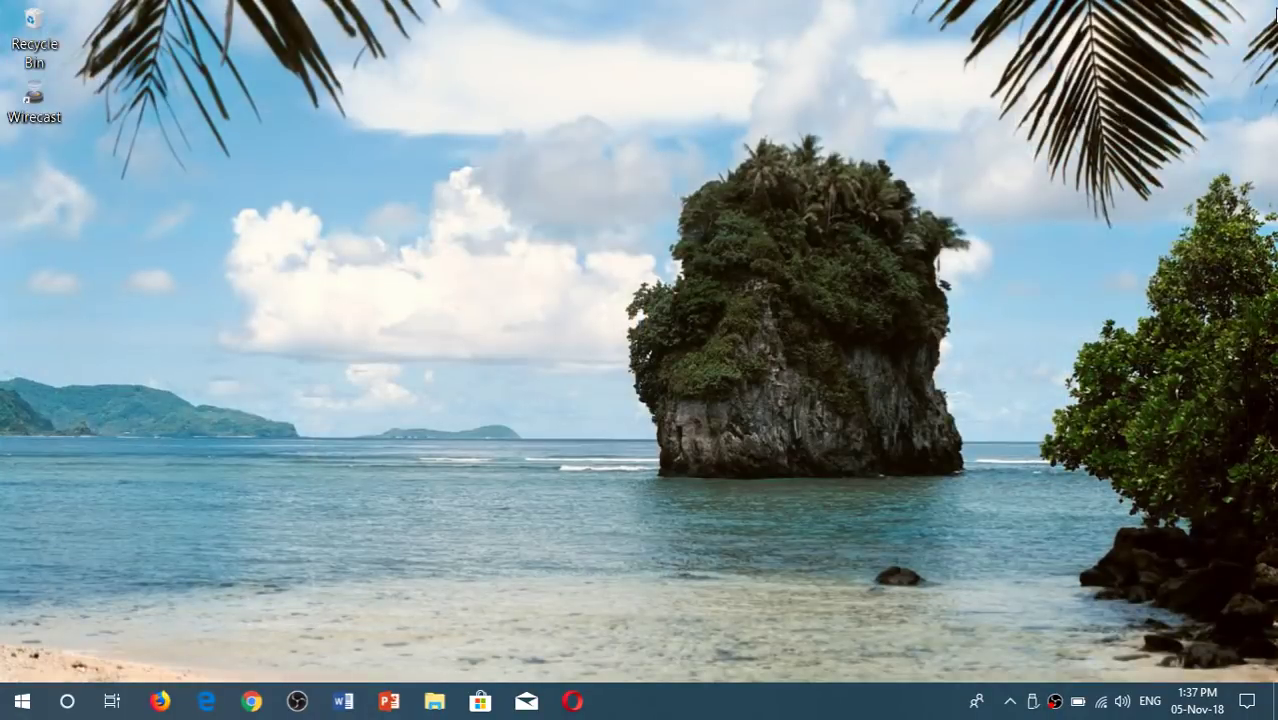